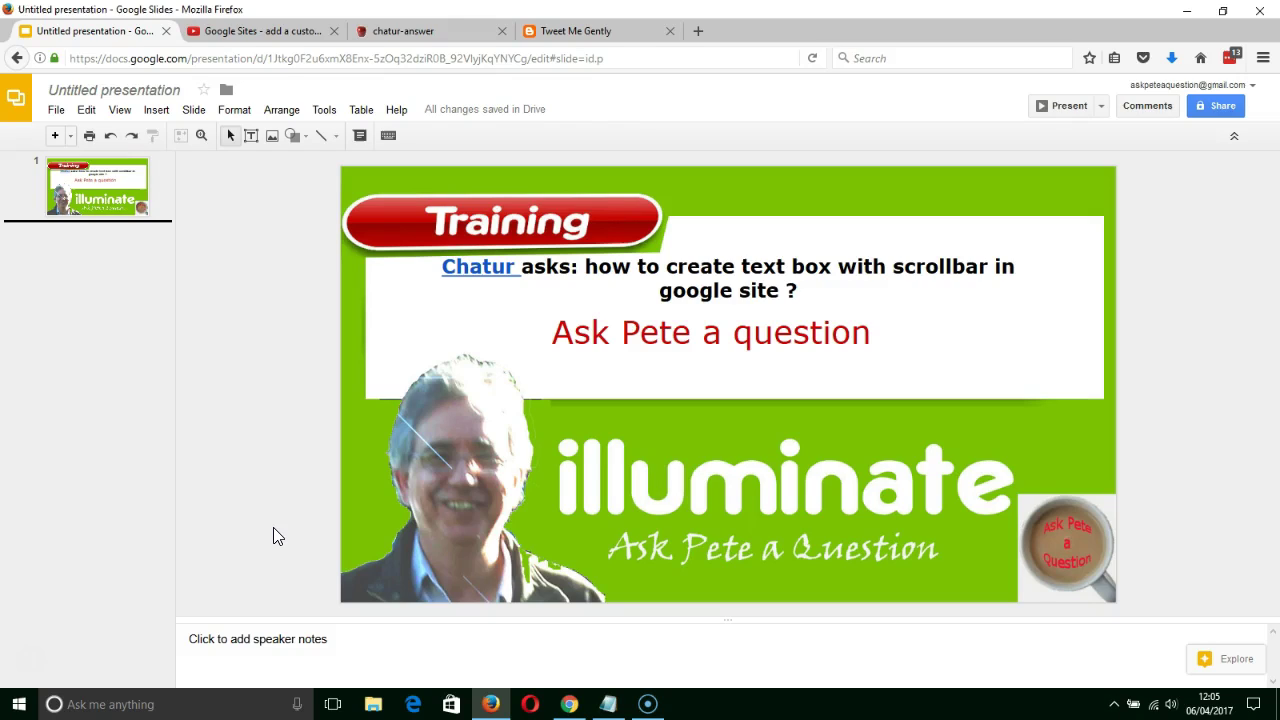
Review the scroll-box HTML code in the YouTube reply, then go to the chatur-answer Home page
{"action": "left_click", "coordinate": [273, 528]}
{"action": "left_click", "coordinate": [248, 38]}
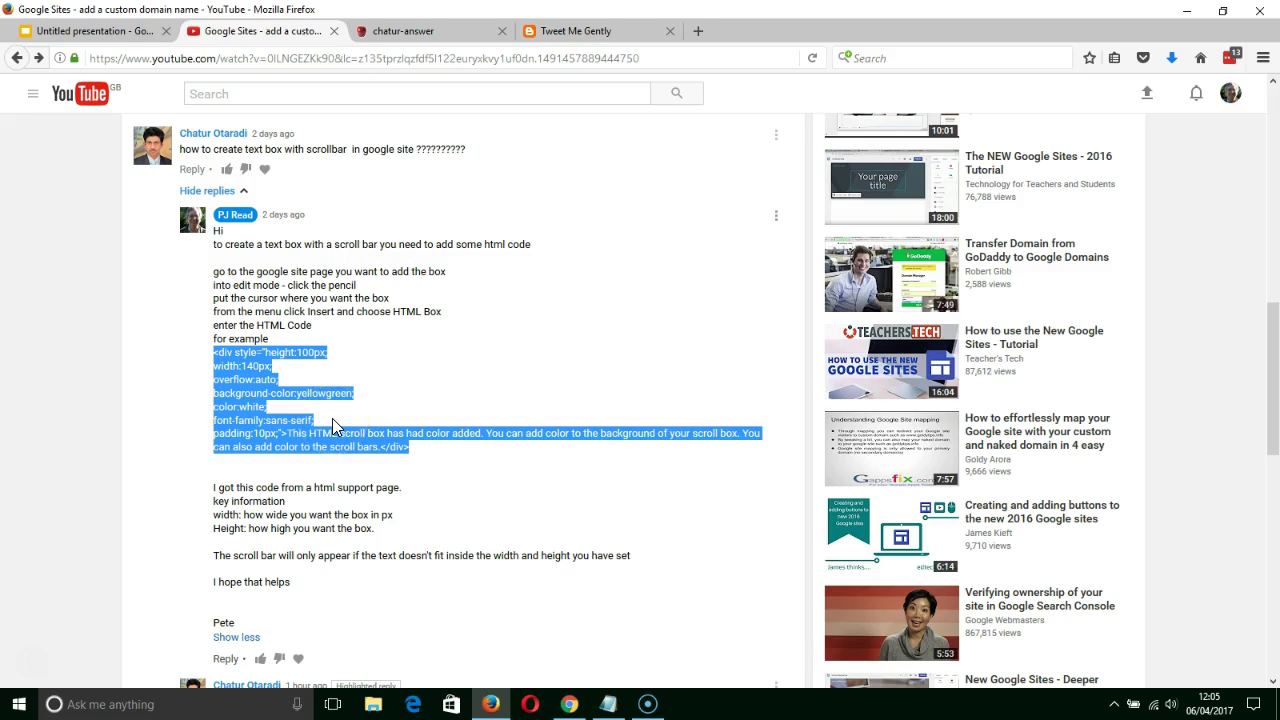
{"action": "left_click", "coordinate": [413, 36]}
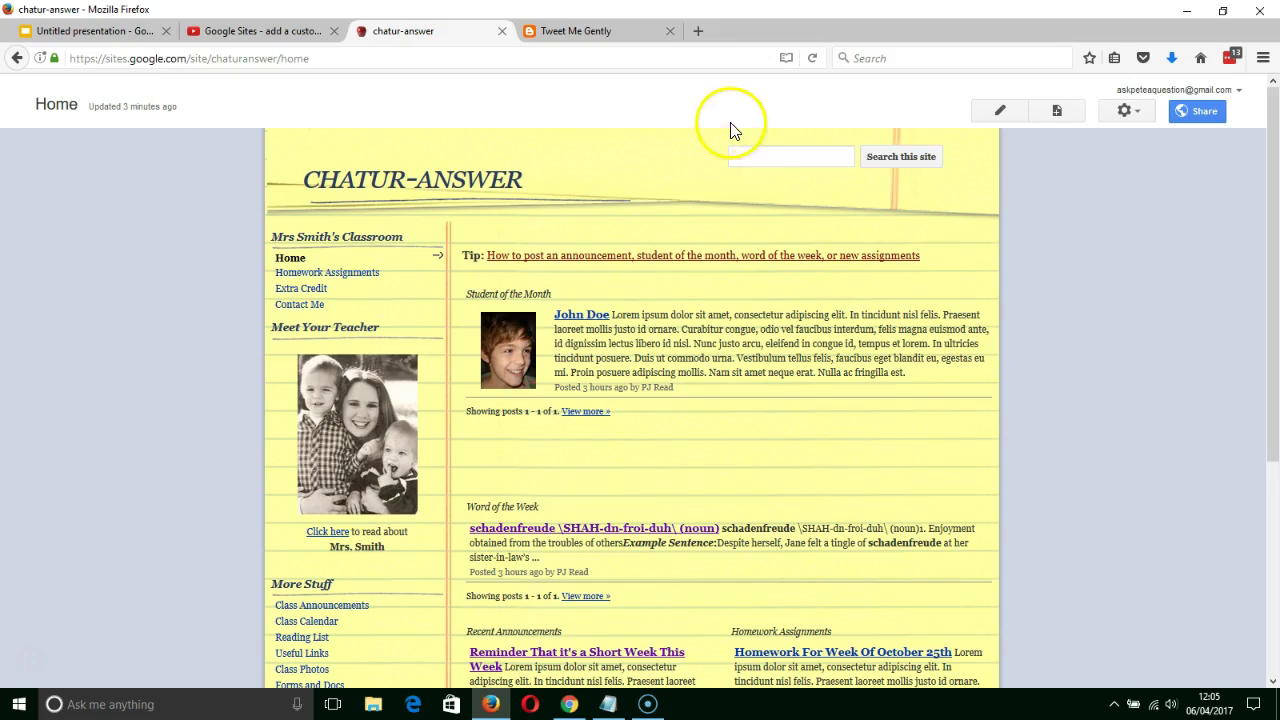
Put the Home page in edit mode and insert an HTML Box below Recent announcements
{"action": "left_click", "coordinate": [1000, 112]}
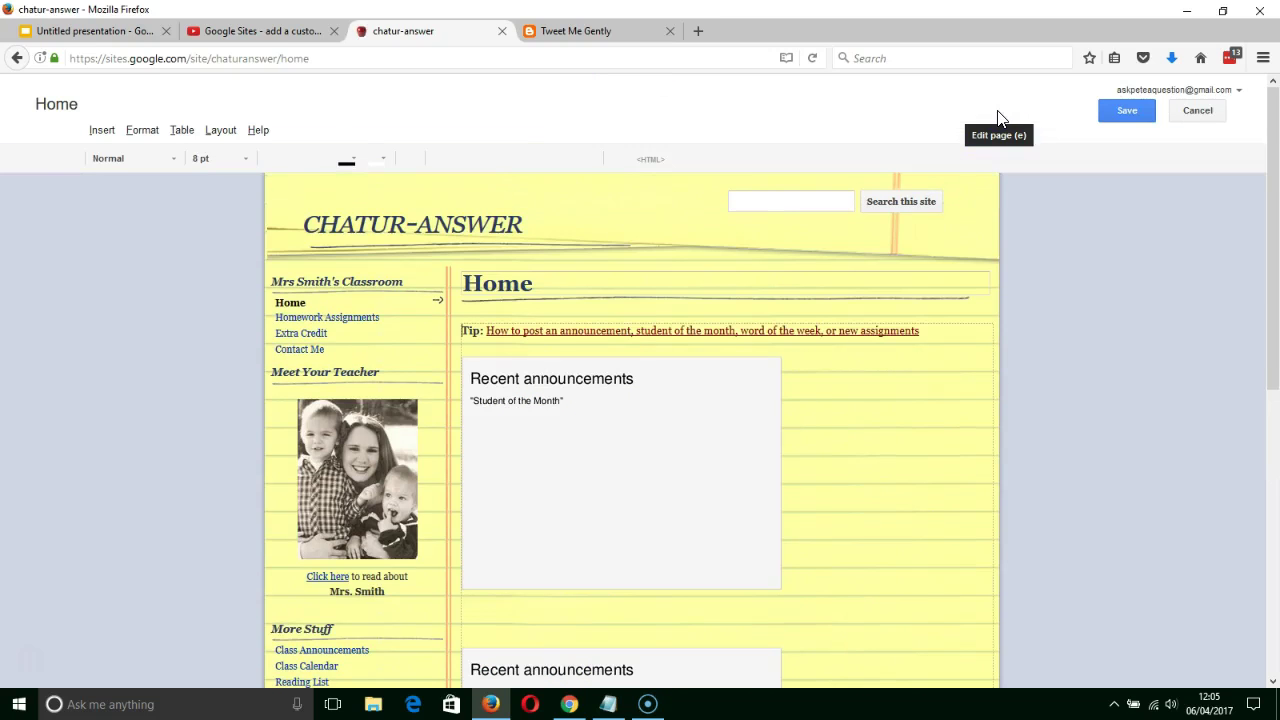
{"action": "left_click", "coordinate": [477, 608]}
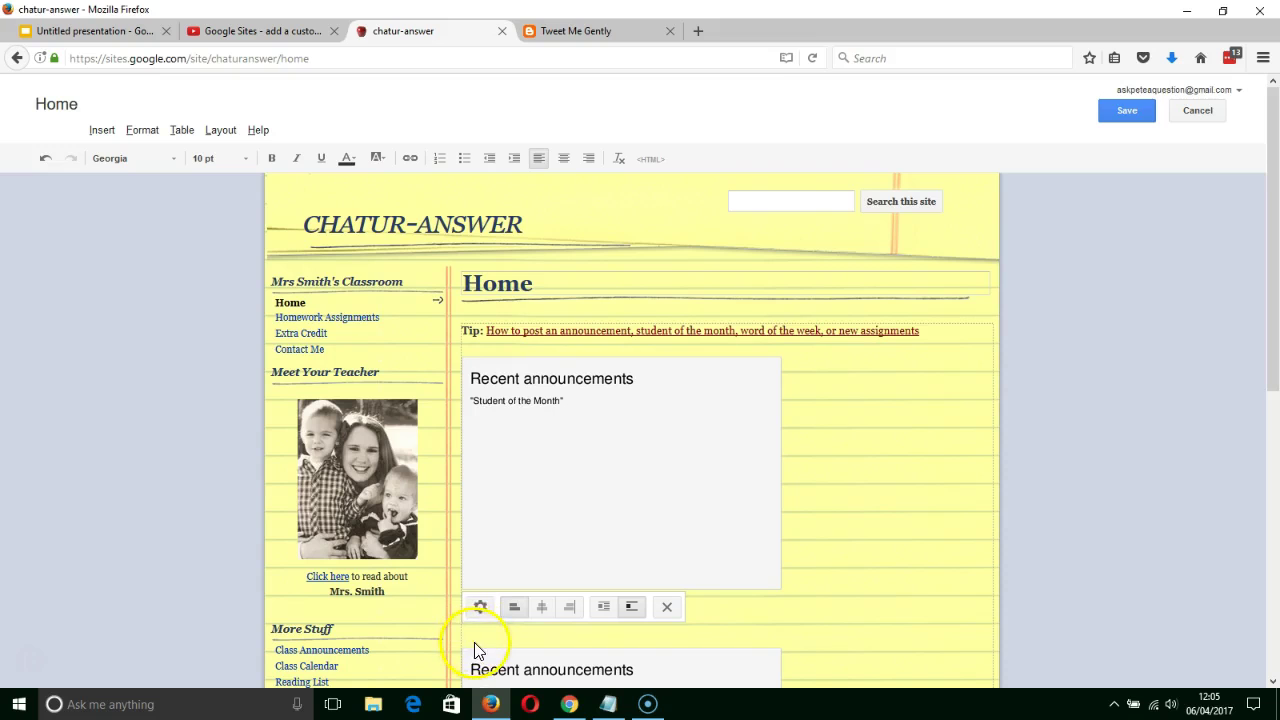
{"action": "left_click", "coordinate": [105, 131]}
{"action": "left_click", "coordinate": [140, 131]}
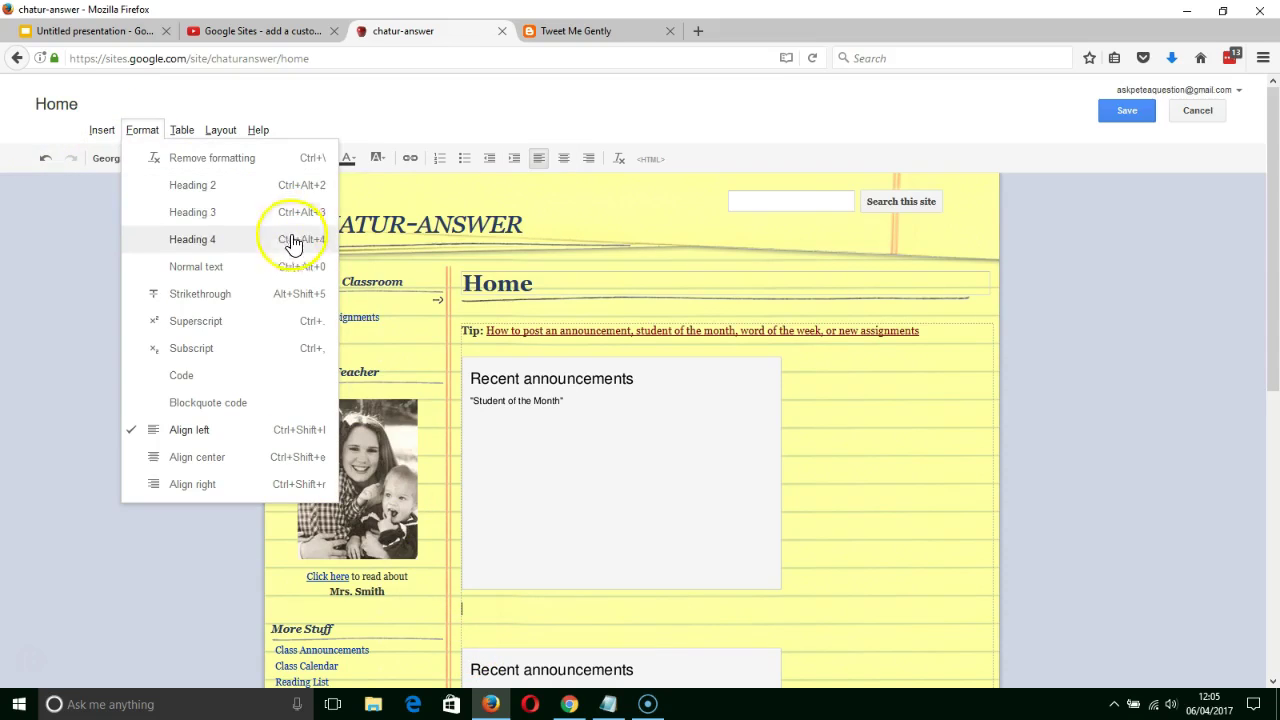
{"action": "mouse_move", "coordinate": [103, 133]}
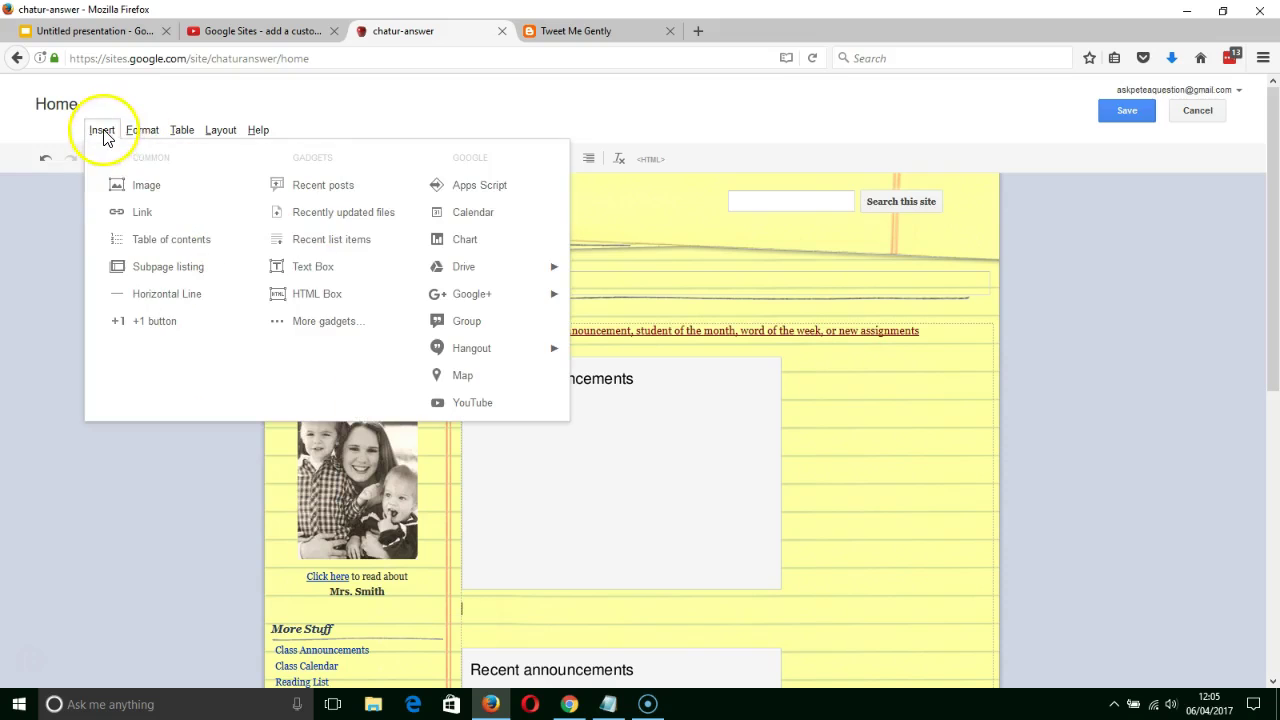
{"action": "left_click", "coordinate": [318, 295]}
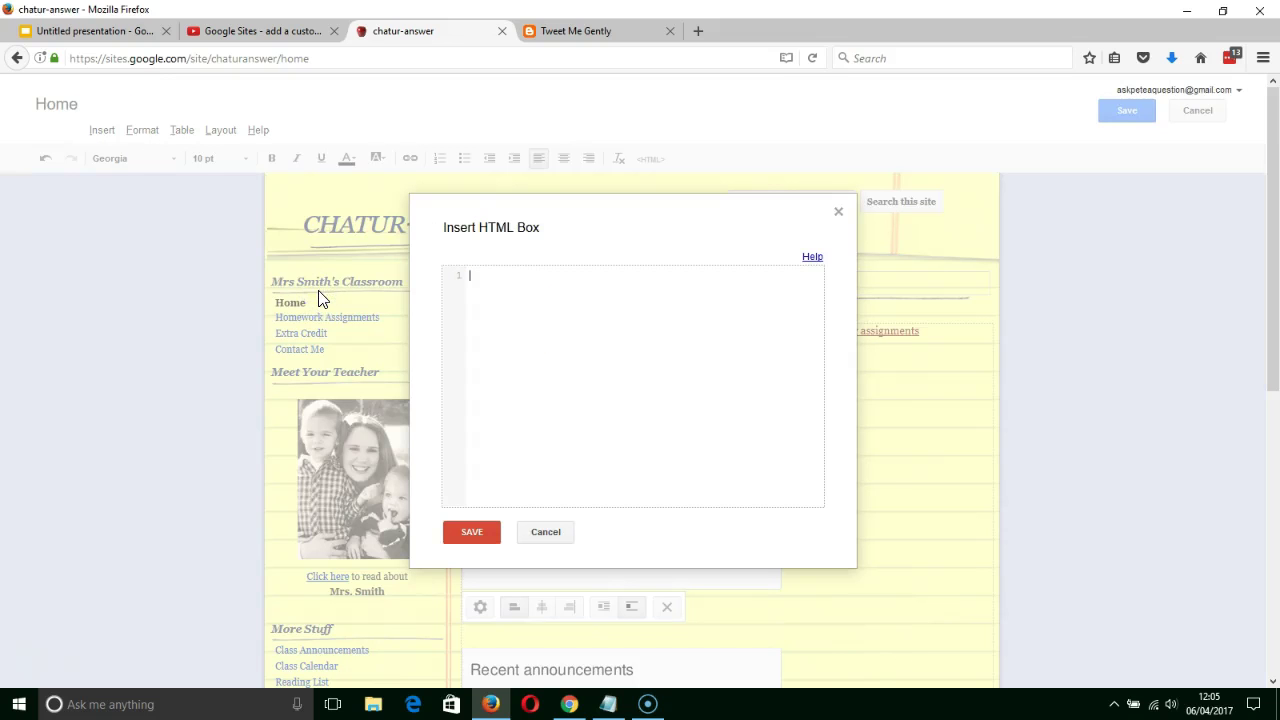
Paste the copied 100px-by-140px yellowgreen scroll-box div code into the HTML editor
{"action": "left_click", "coordinate": [578, 324]}
{"action": "key", "text": "ctrl+v"}
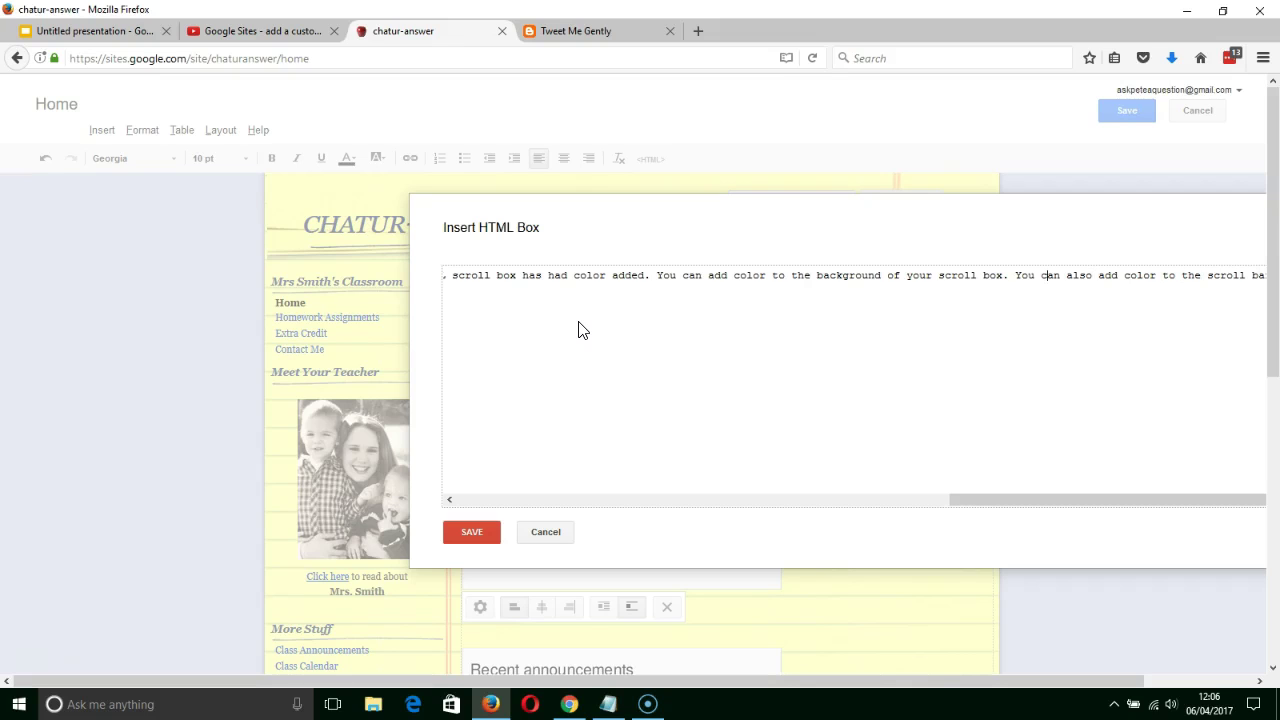
{"action": "key", "text": "Home"}
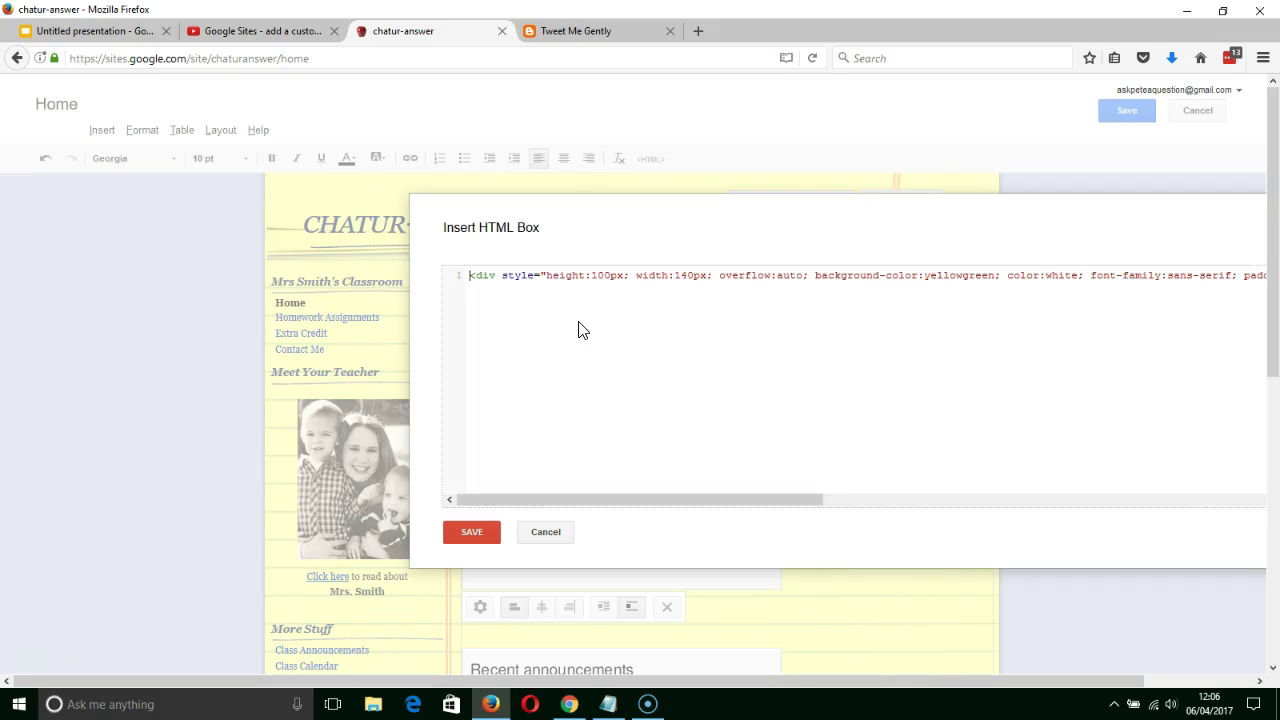
Put width, overflow, background-color, color, font-family and padding each on their own line
{"action": "left_click", "coordinate": [629, 276]}
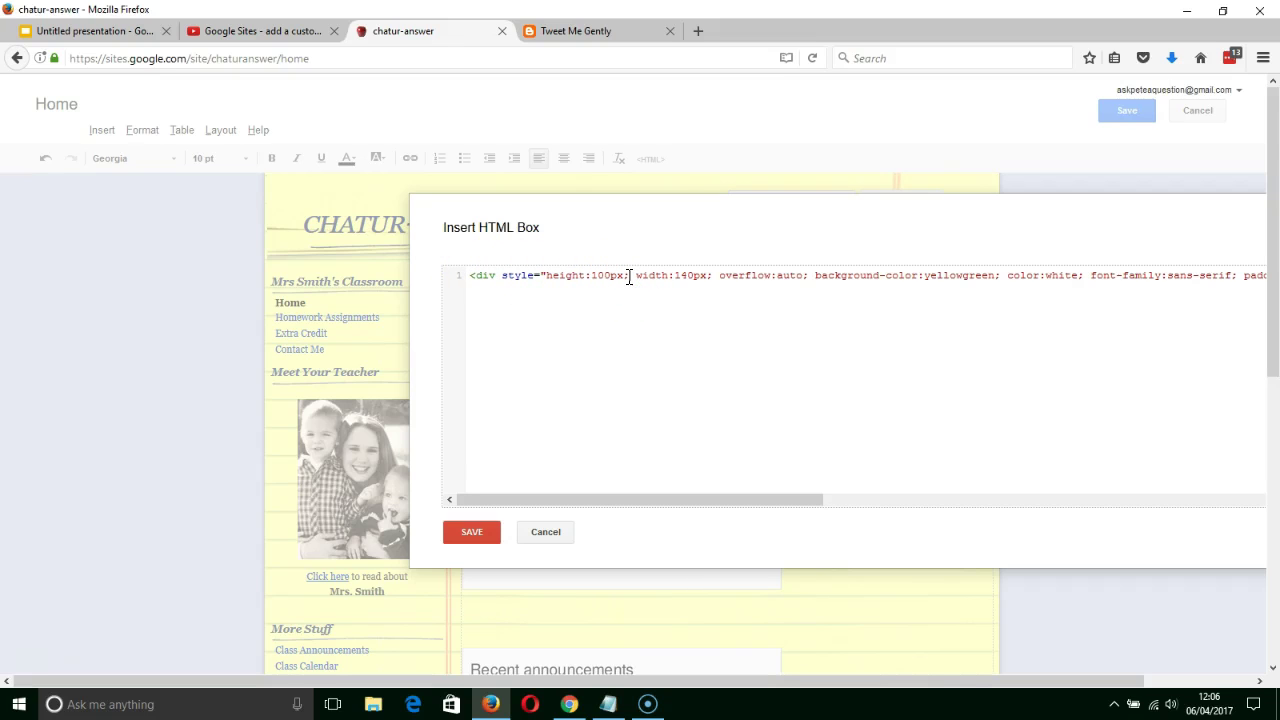
{"action": "key", "text": "Return"}
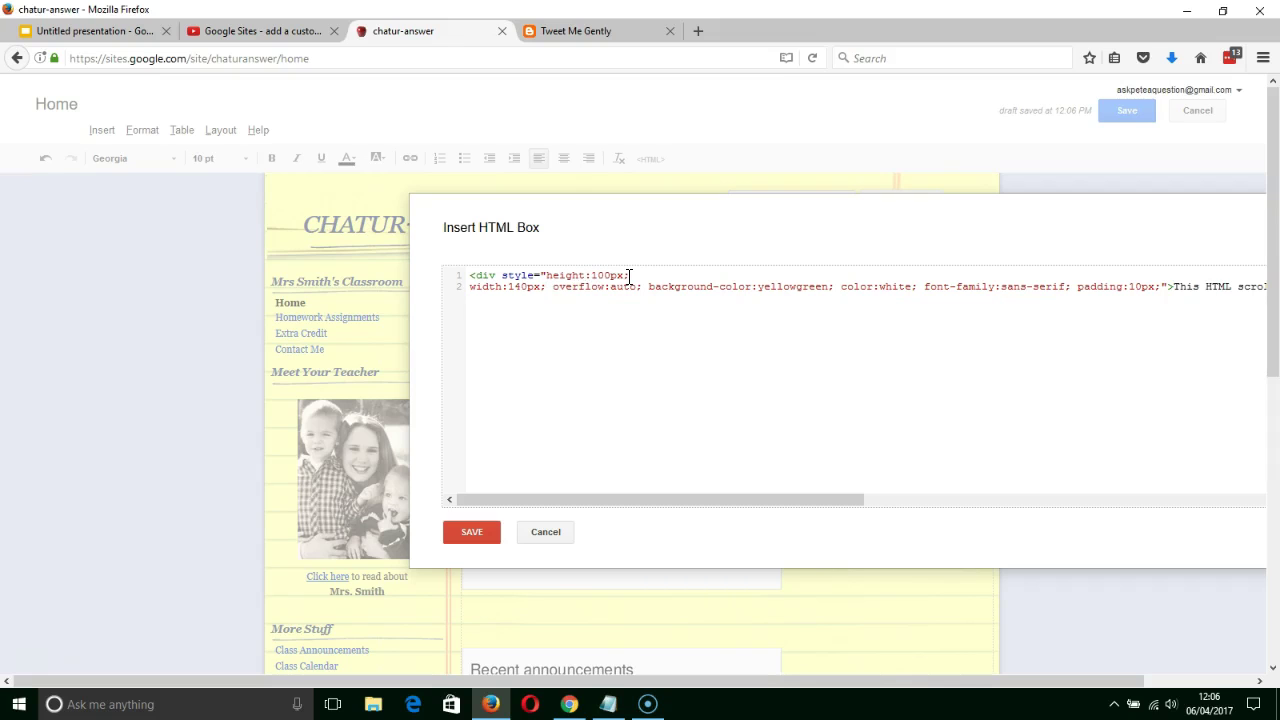
{"action": "key", "text": "Delete"}
{"action": "key", "text": "Return"}
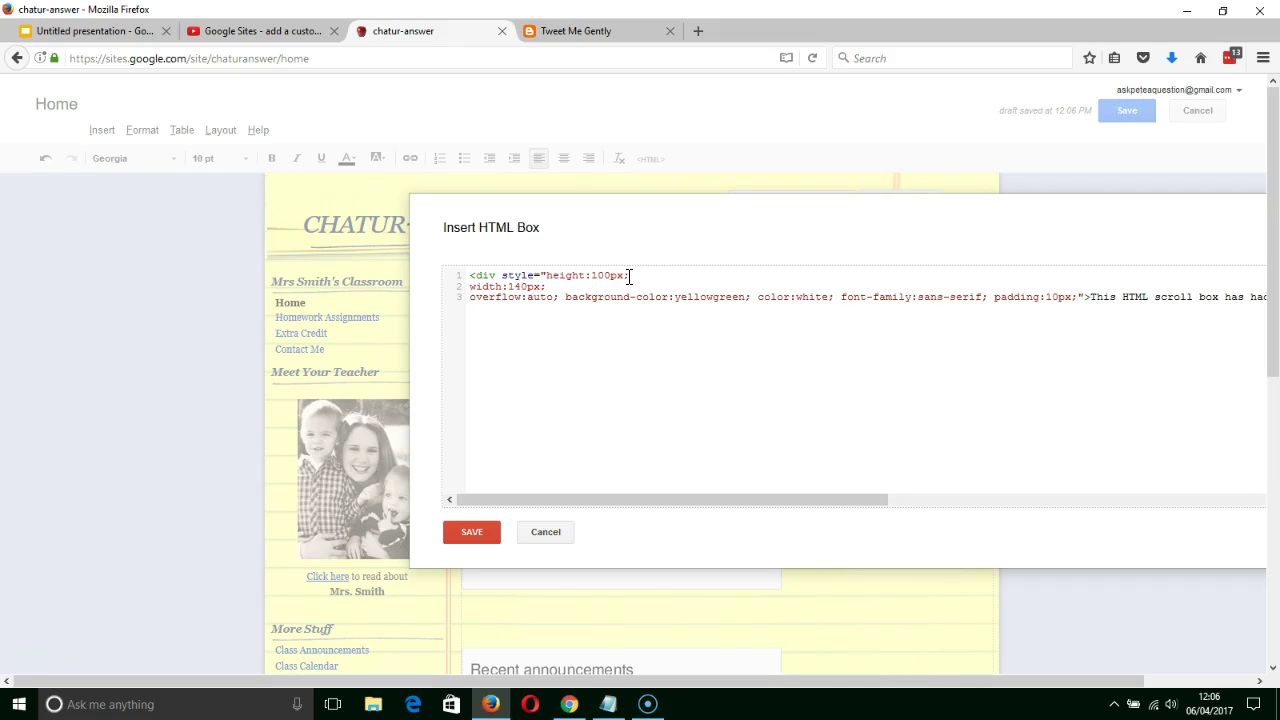
{"action": "key", "text": "Delete"}
{"action": "key", "text": "Return"}
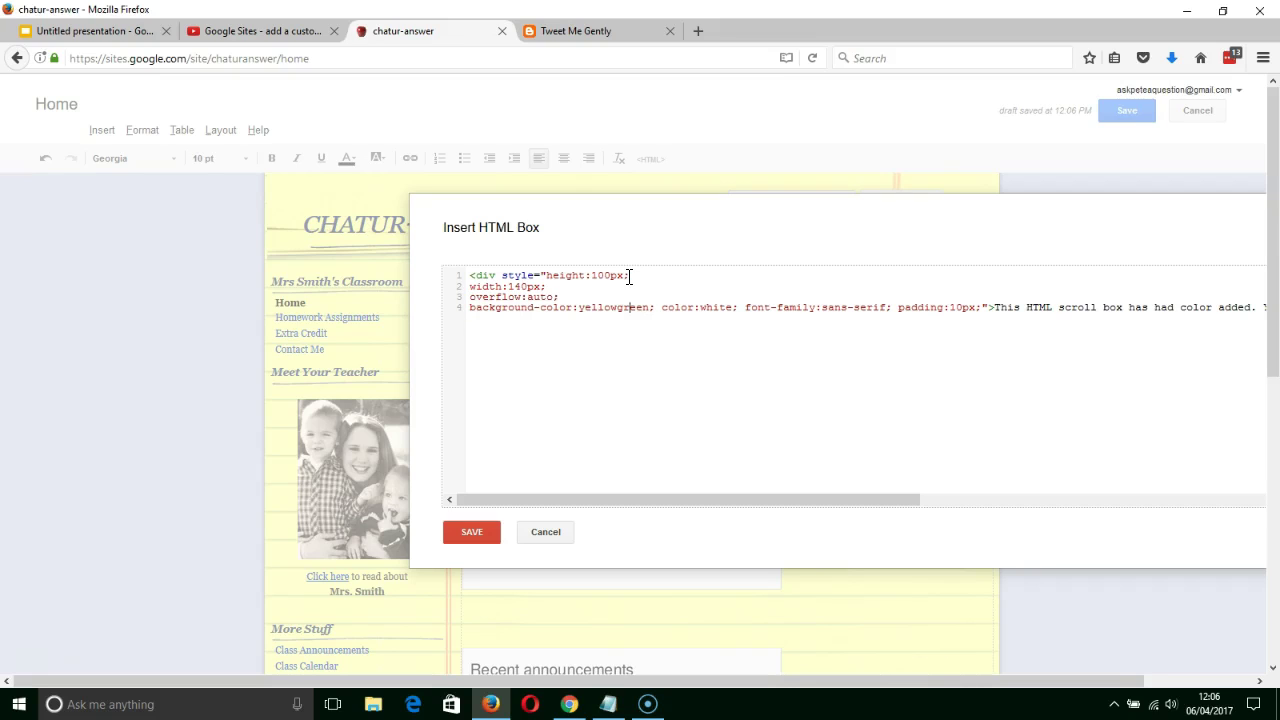
{"action": "key", "text": "Delete"}
{"action": "key", "text": "Return"}
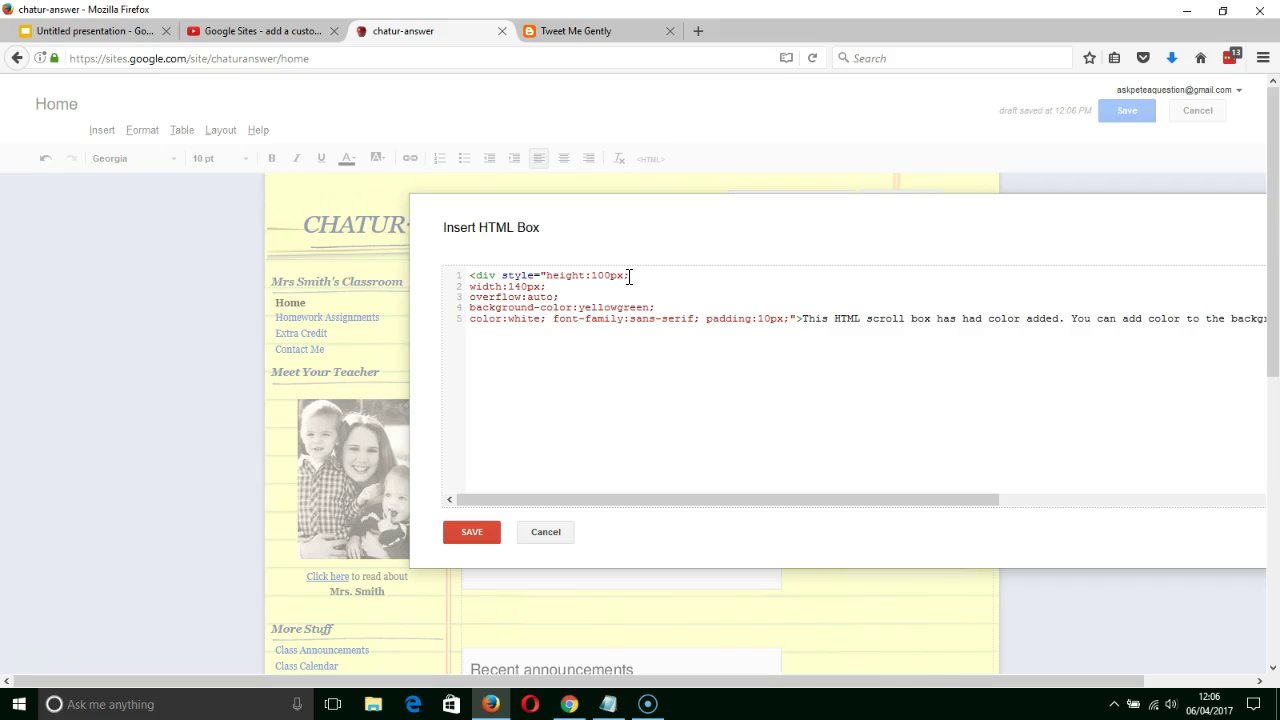
{"action": "key", "text": "Delete"}
{"action": "key", "text": "Return"}
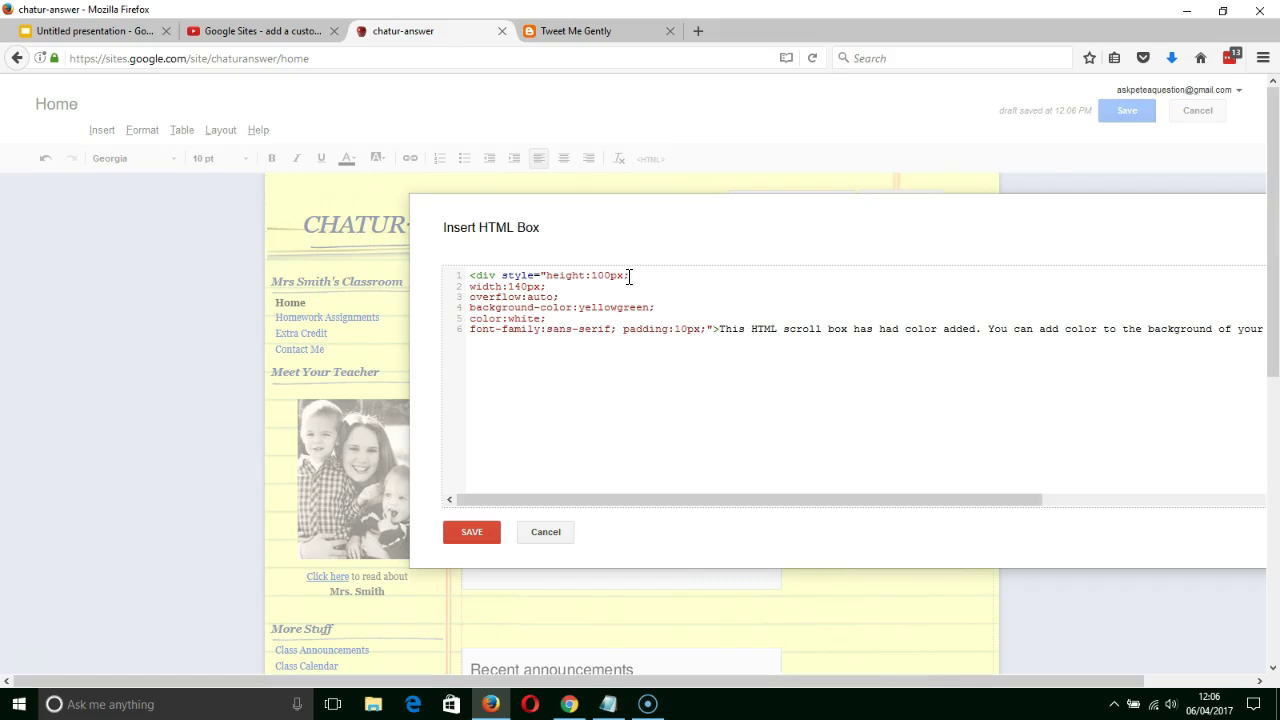
{"action": "key", "text": "Delete"}
{"action": "key", "text": "Return"}
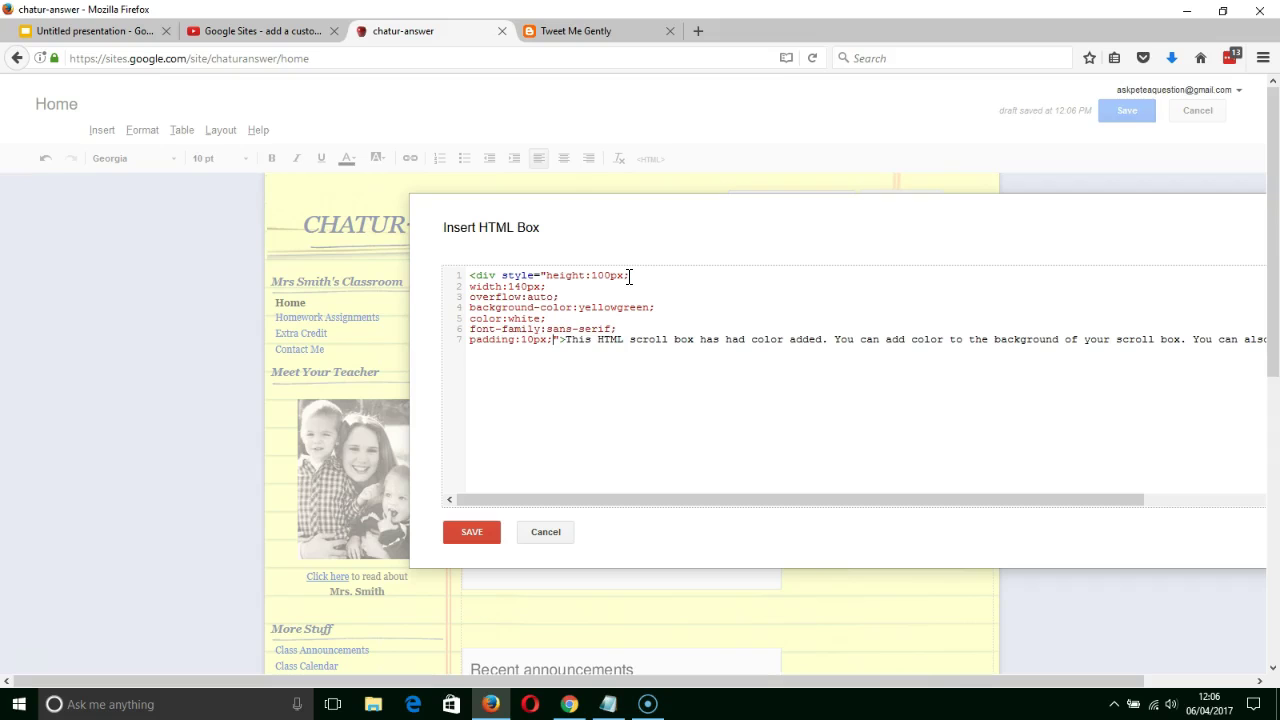
Start the message text on a new line and give each sentence its own line
{"action": "key", "text": "Right"}
{"action": "key", "text": "Return"}
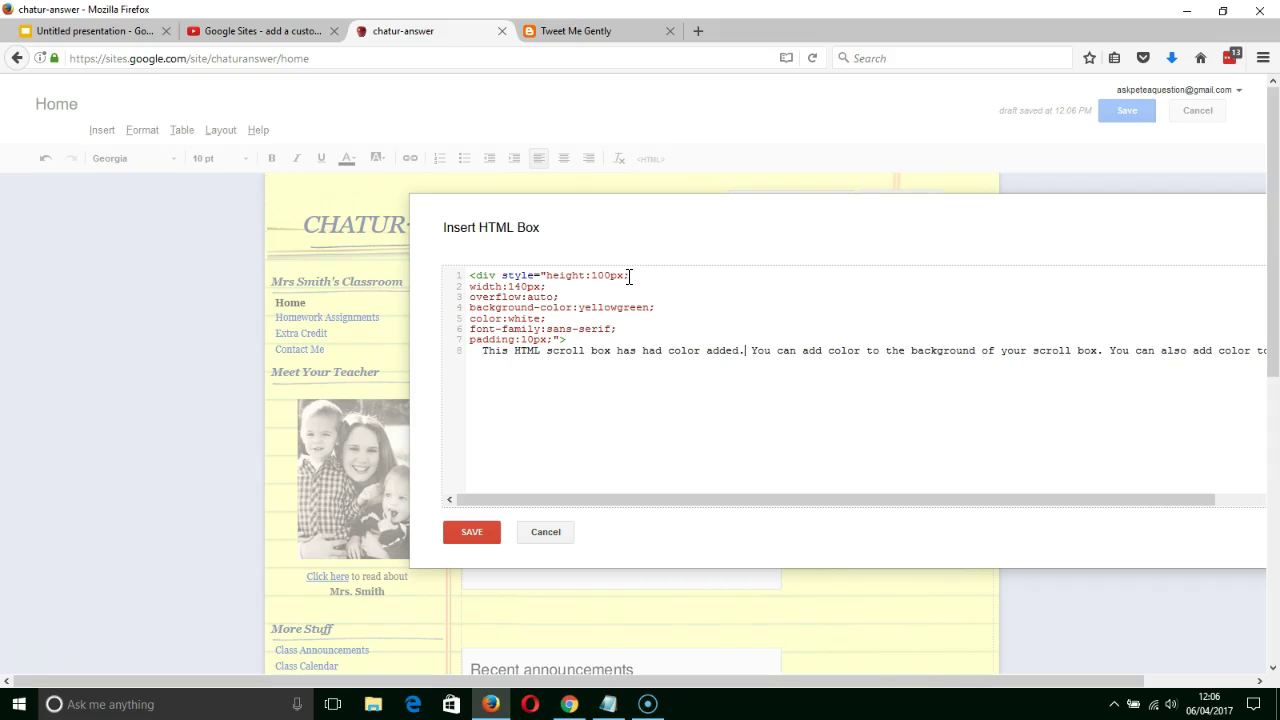
{"action": "key", "text": "Return"}
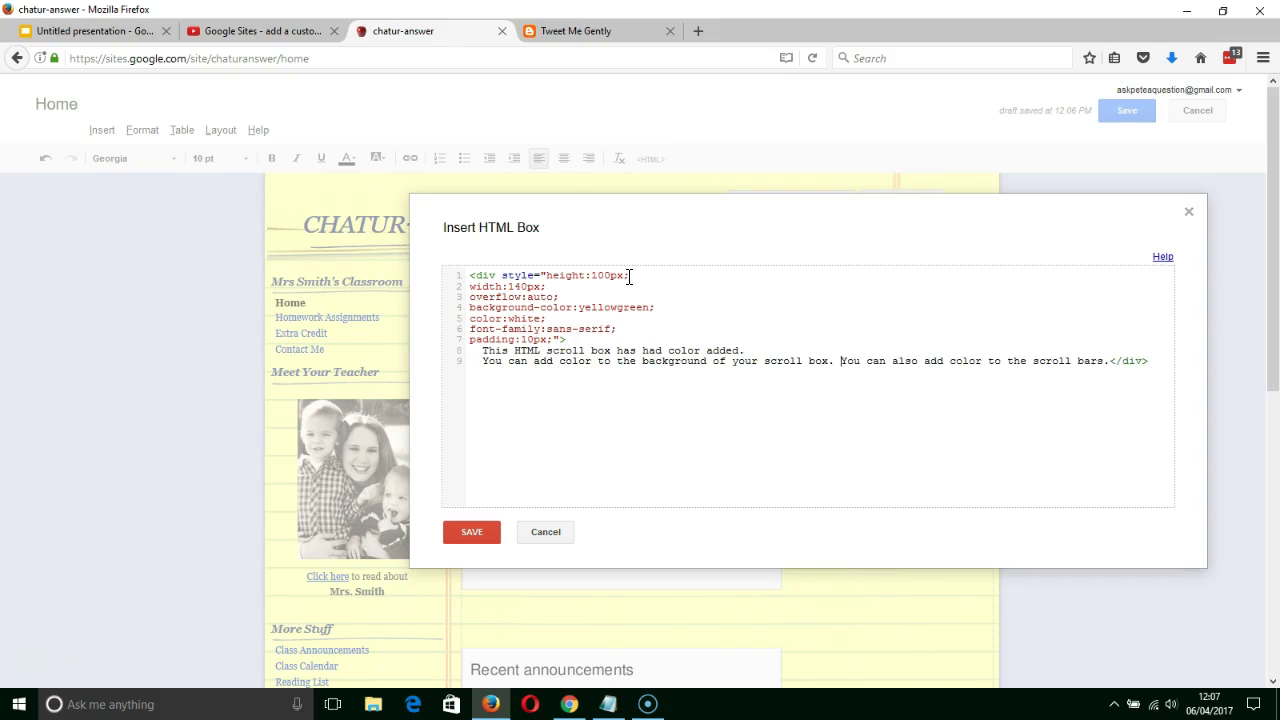
{"action": "key", "text": "Return"}
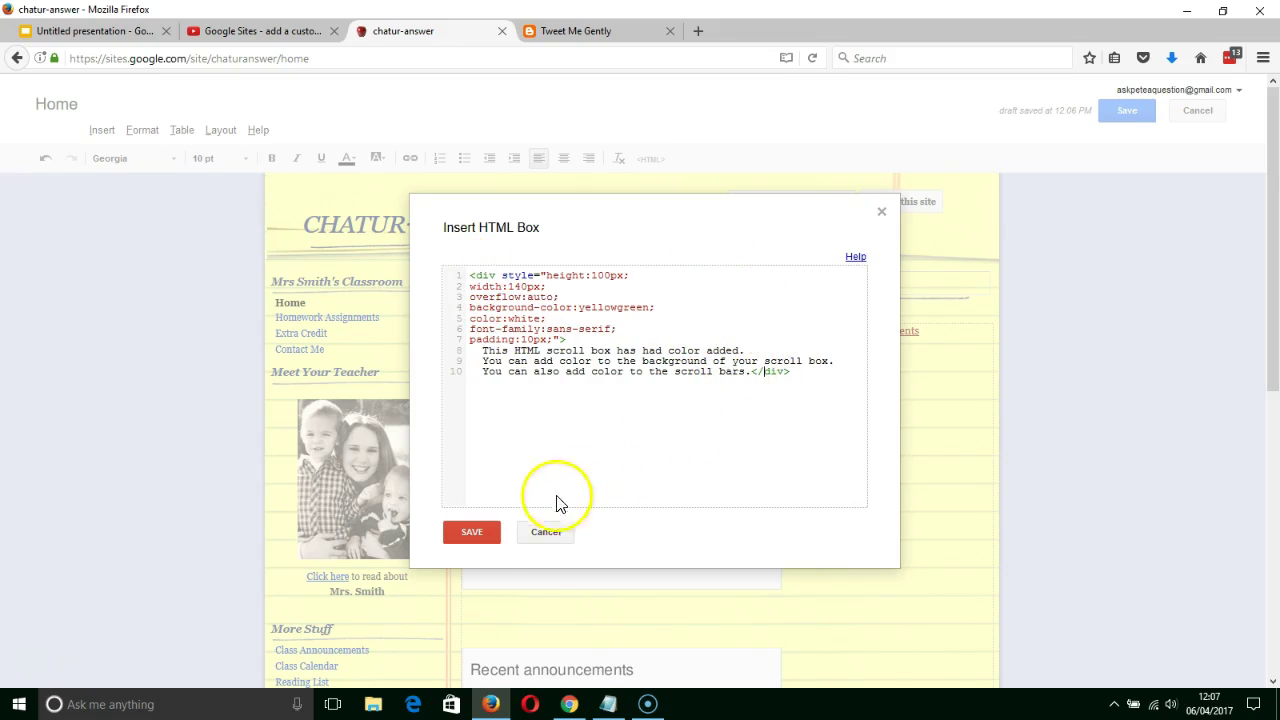
{"action": "left_click", "coordinate": [482, 533]}
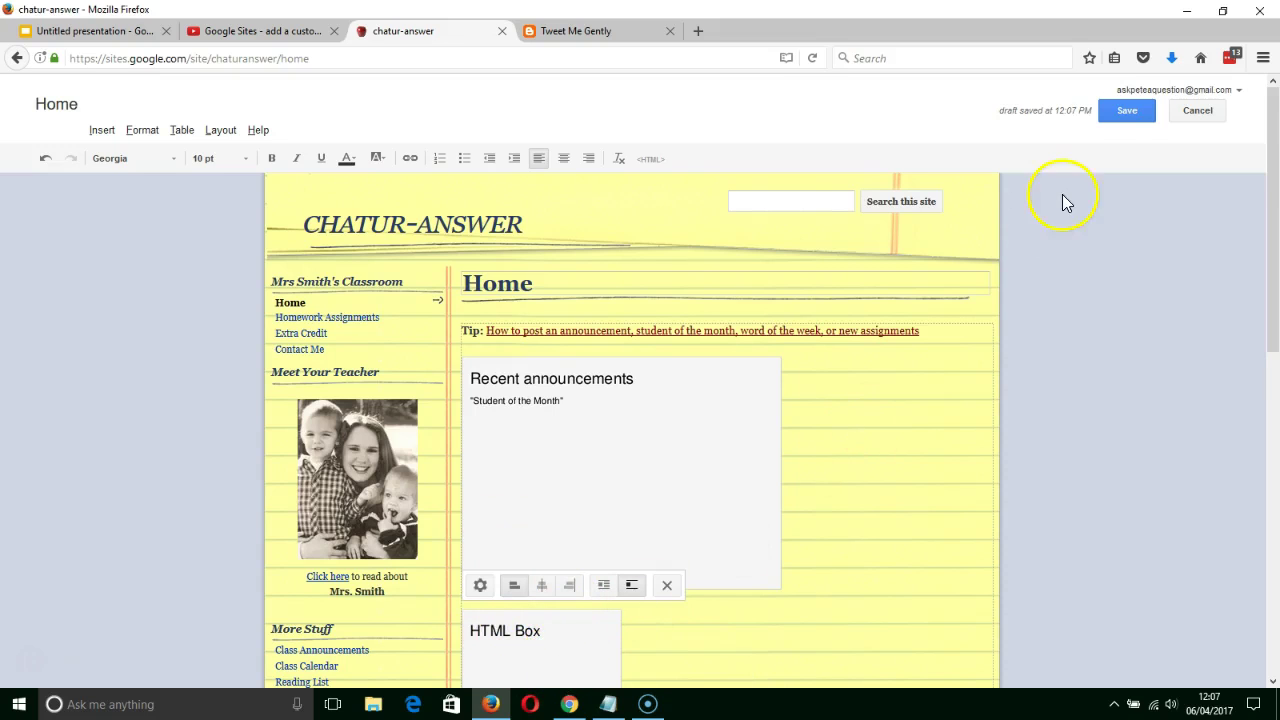
{"action": "left_click", "coordinate": [1129, 110]}
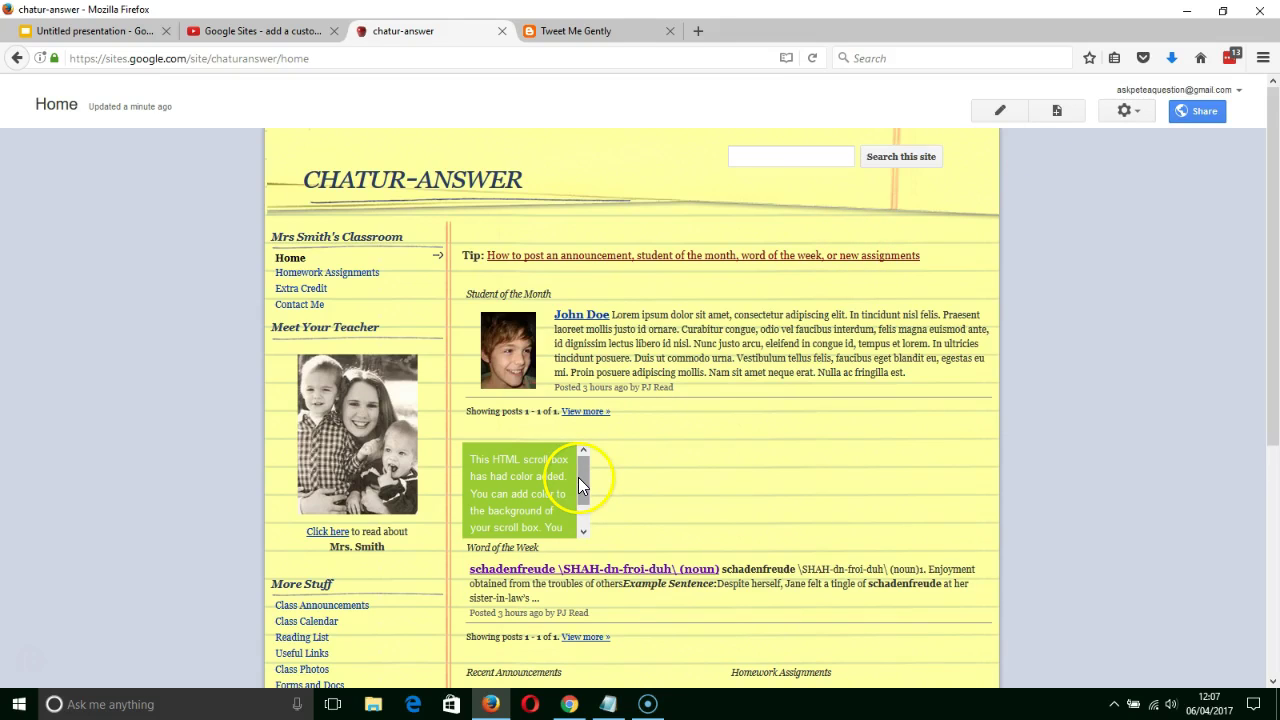
{"action": "mouse_move", "coordinate": [585, 473]}
{"action": "left_mouse_down"}
{"action": "mouse_move", "coordinate": [586, 509]}
{"action": "mouse_move", "coordinate": [582, 460]}
{"action": "left_mouse_up"}
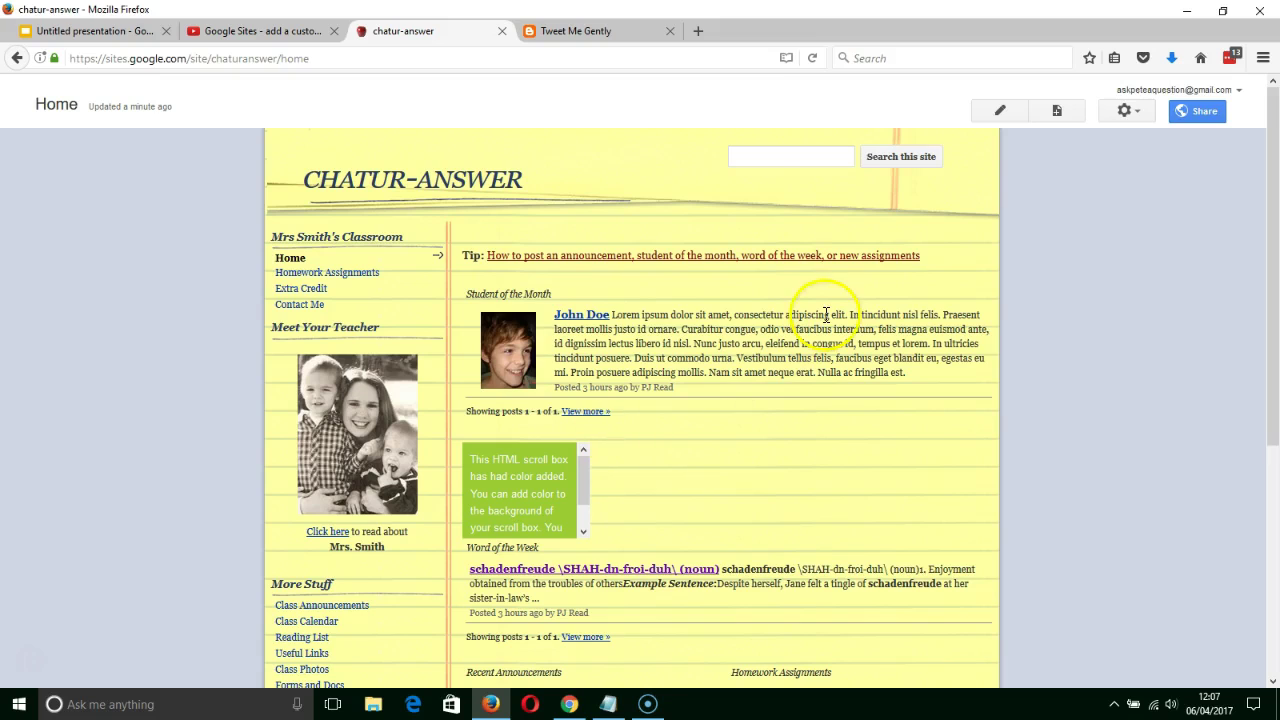
Reopen the Home page in edit mode and open the HTML box's code properties
{"action": "left_click", "coordinate": [997, 111]}
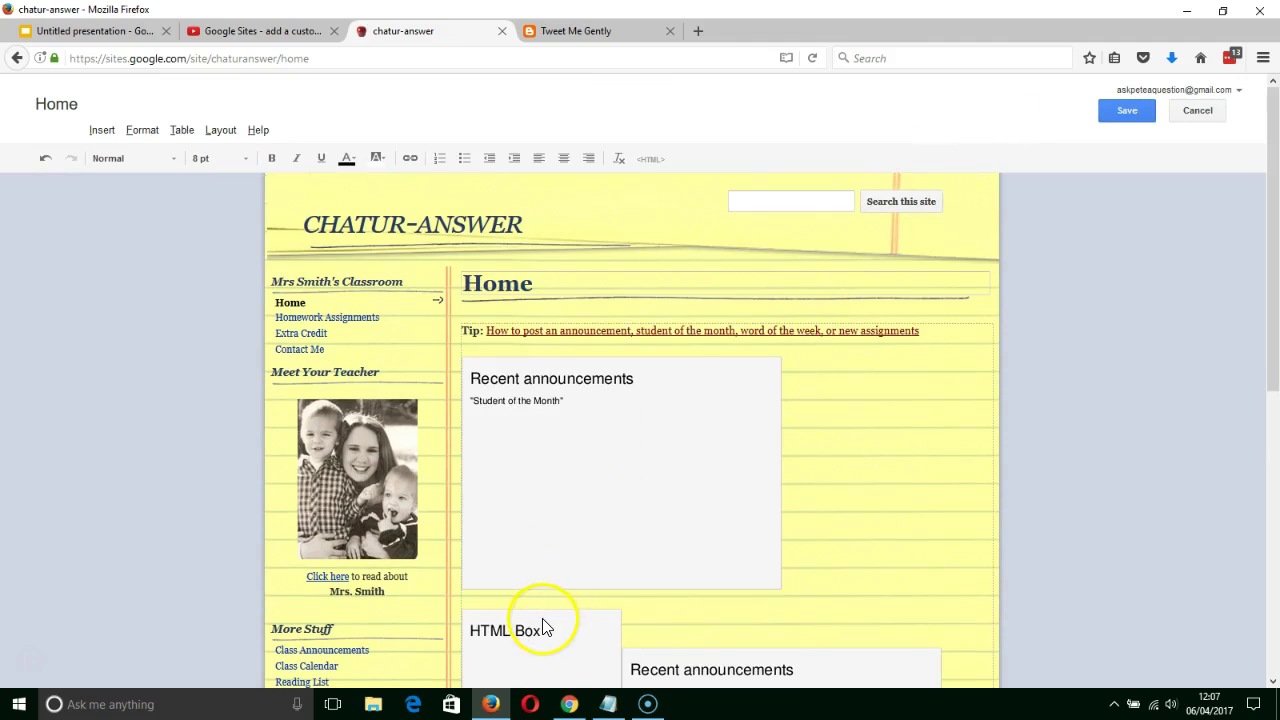
{"action": "left_click", "coordinate": [543, 625]}
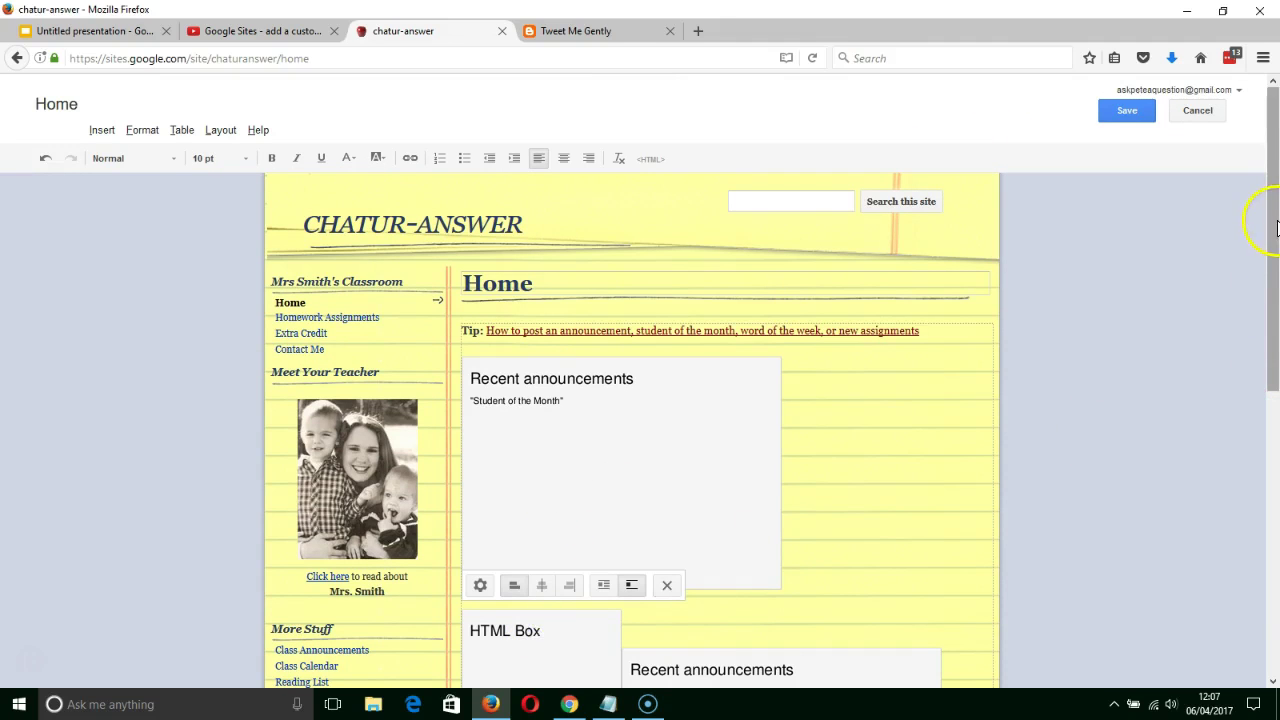
{"action": "left_click_drag", "start_coordinate": [1277, 228], "coordinate": [1277, 315]}
{"action": "left_click", "coordinate": [527, 360]}
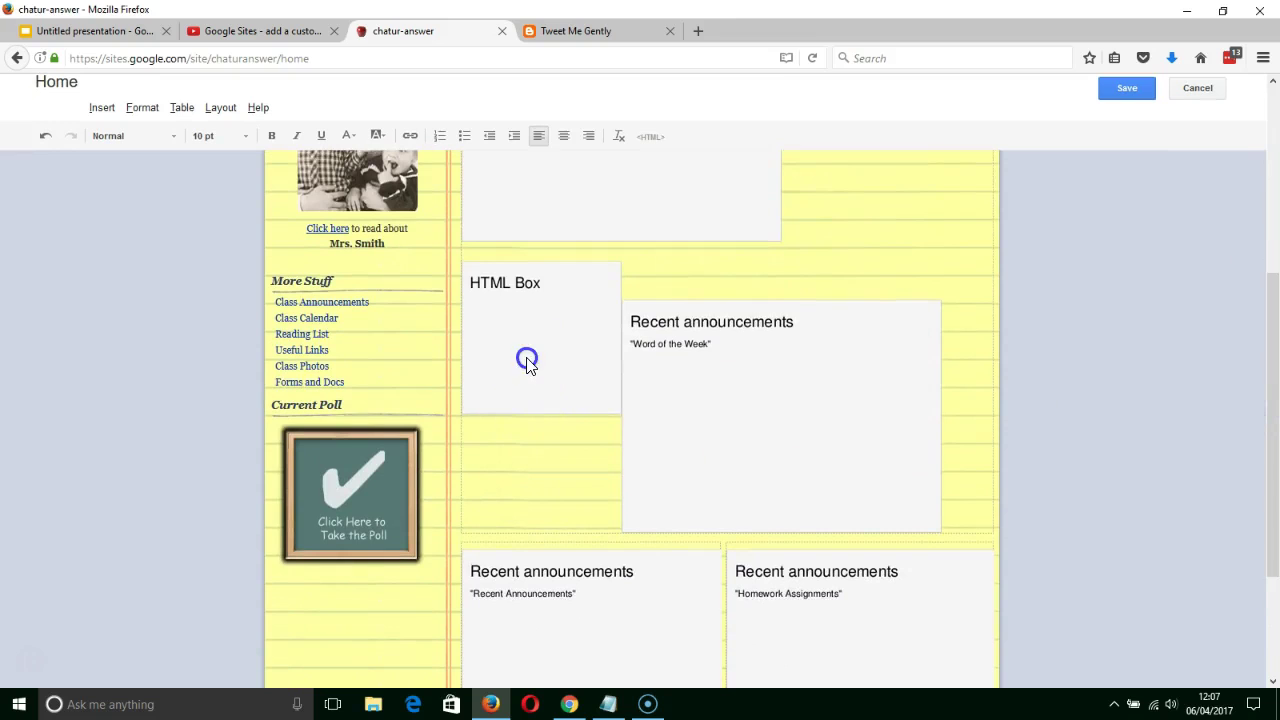
{"action": "left_click", "coordinate": [480, 435]}
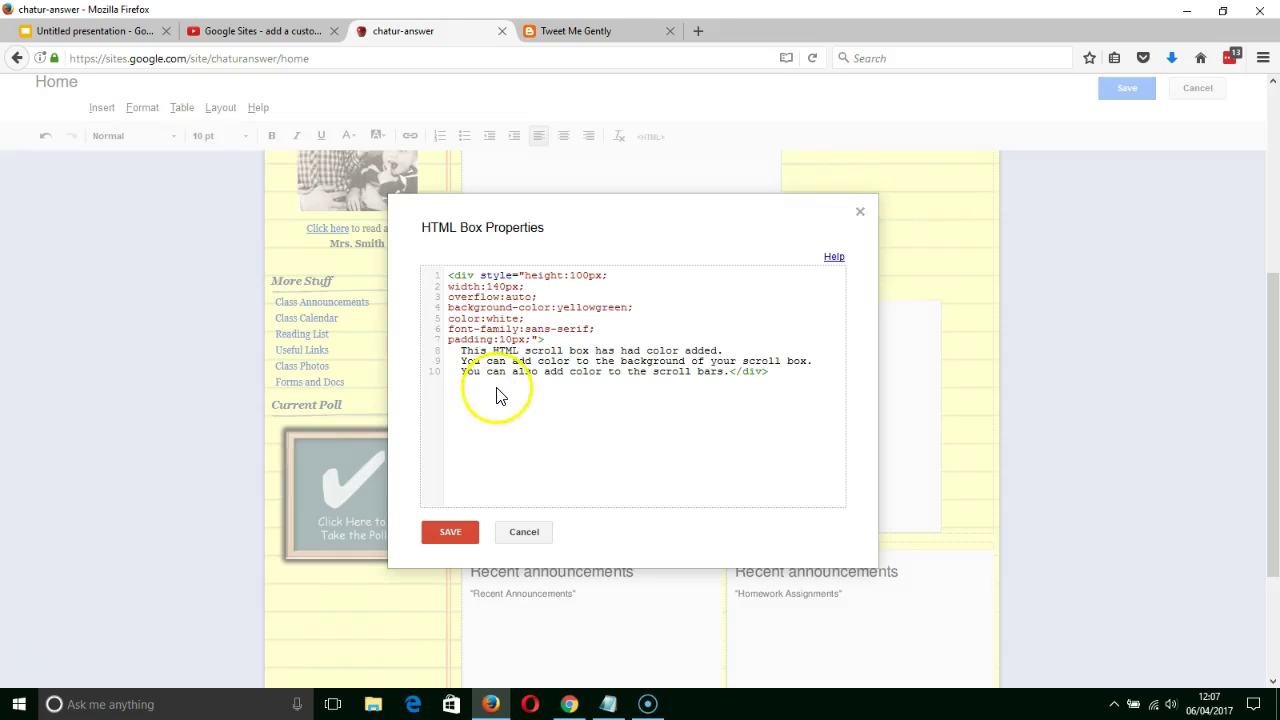
Change the box width from 140px to 440px, save the code and save the page
{"action": "left_click", "coordinate": [491, 280]}
{"action": "key", "text": "BackSpace"}
{"action": "type", "text": "44"}
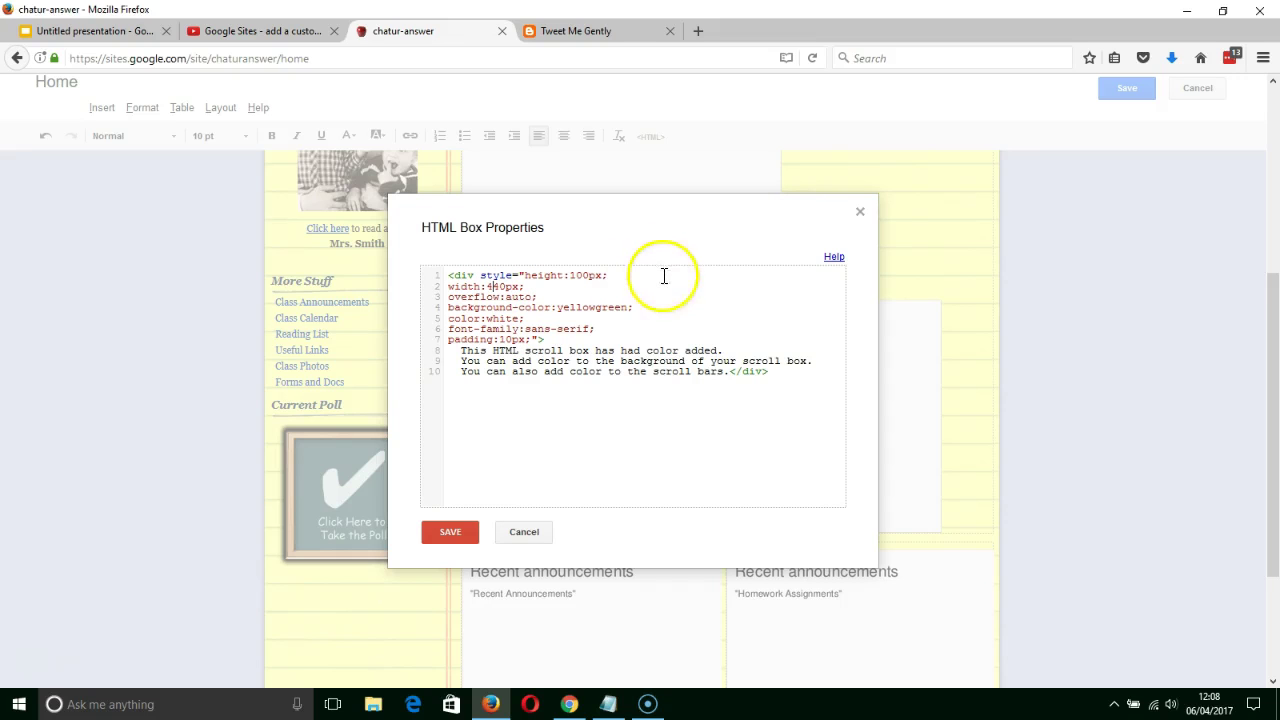
{"action": "left_click", "coordinate": [463, 533]}
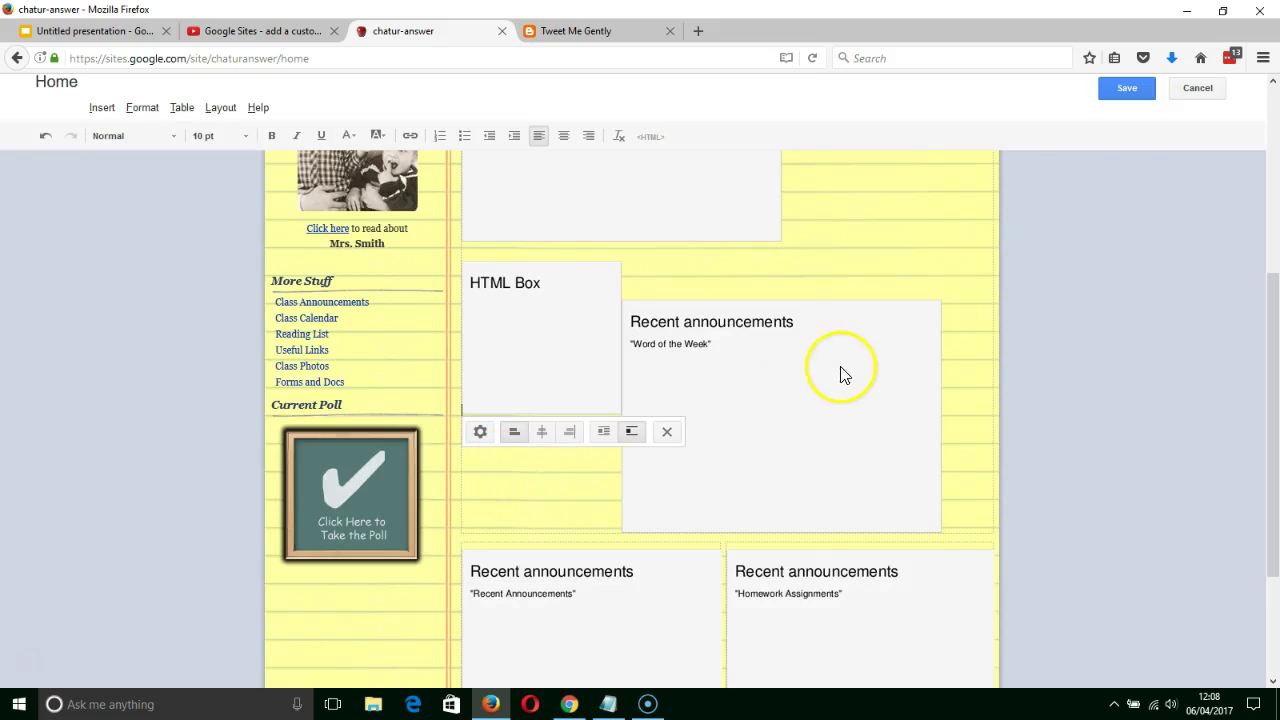
{"action": "left_click", "coordinate": [1118, 88]}
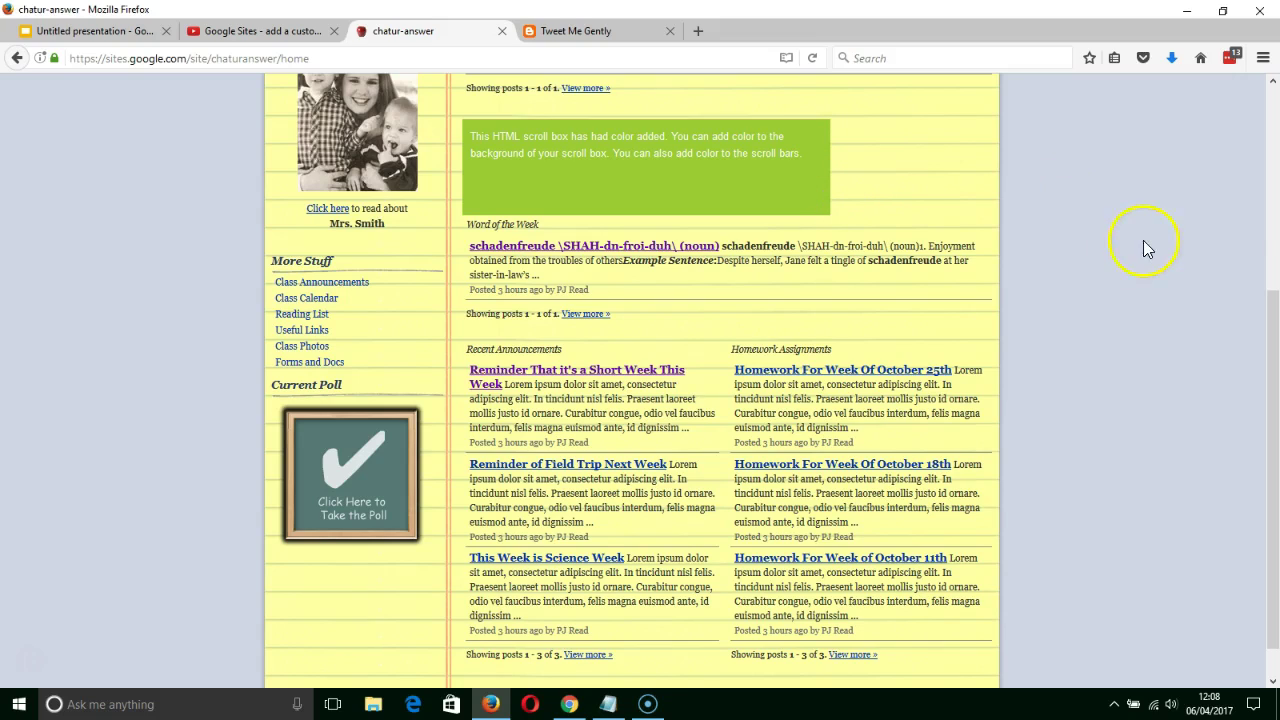
Scroll to the top of the saved page to view the widened yellow-green box
{"action": "left_click_drag", "start_coordinate": [1273, 297], "coordinate": [1272, 100]}
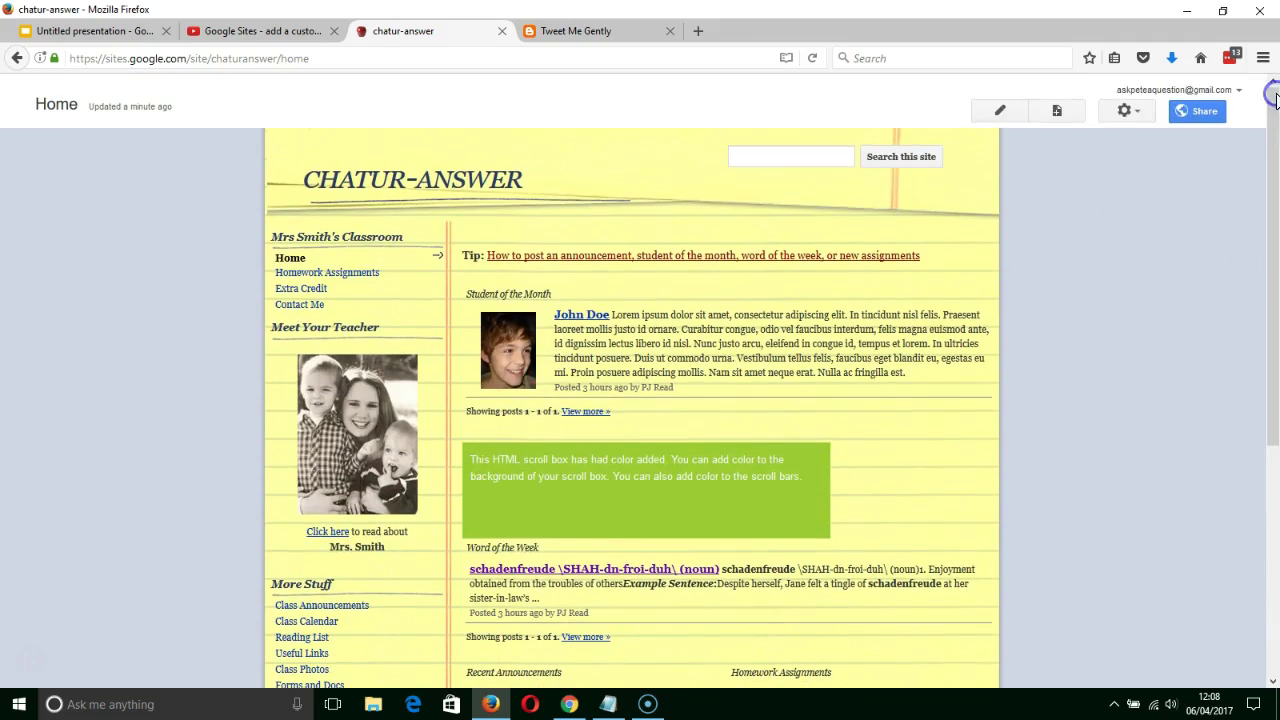
Reopen the HTML box's code properties in edit mode and bring up the Notepad chatur file
{"action": "left_click", "coordinate": [1008, 112]}
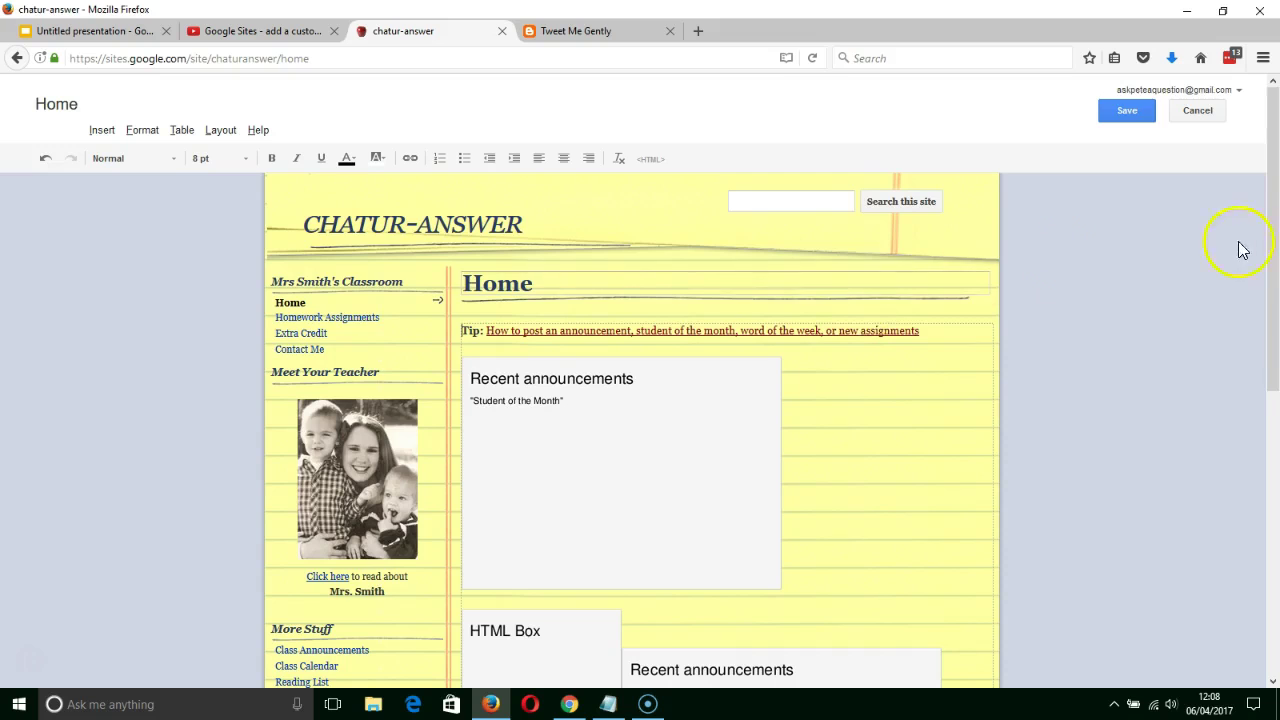
{"action": "left_click_drag", "start_coordinate": [1275, 245], "coordinate": [1272, 370]}
{"action": "left_click", "coordinate": [552, 464]}
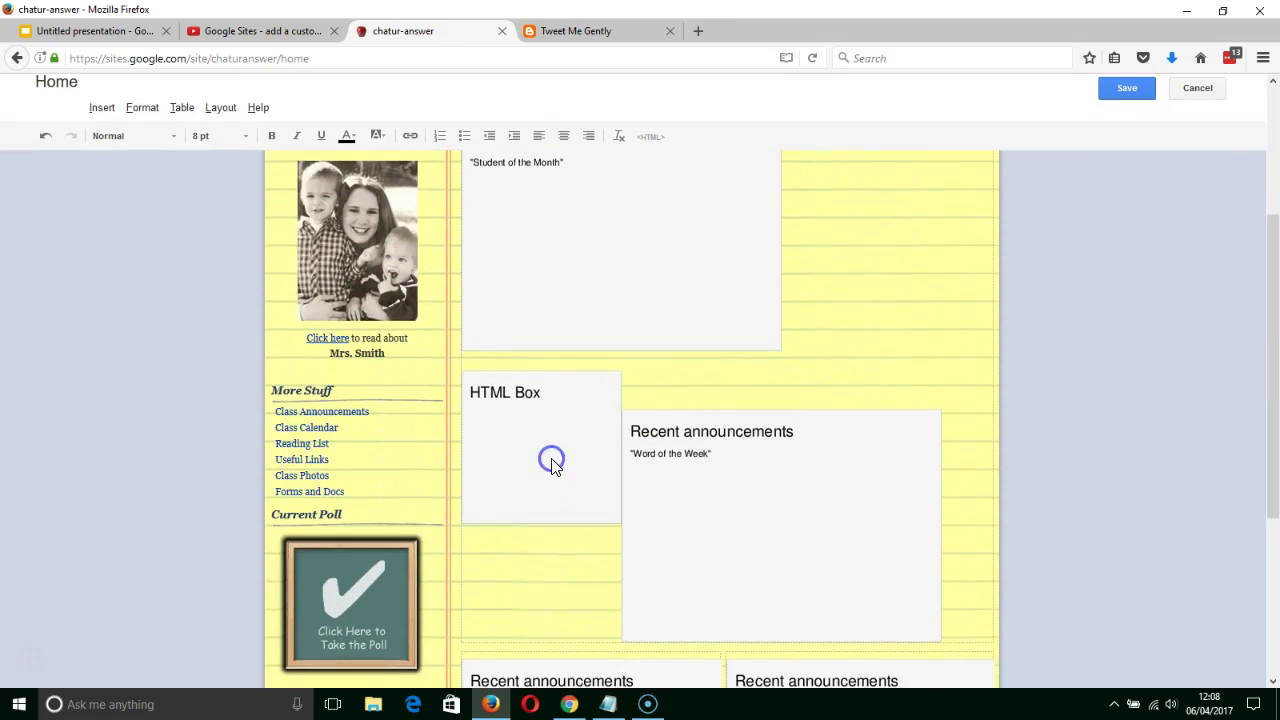
{"action": "left_click", "coordinate": [480, 541]}
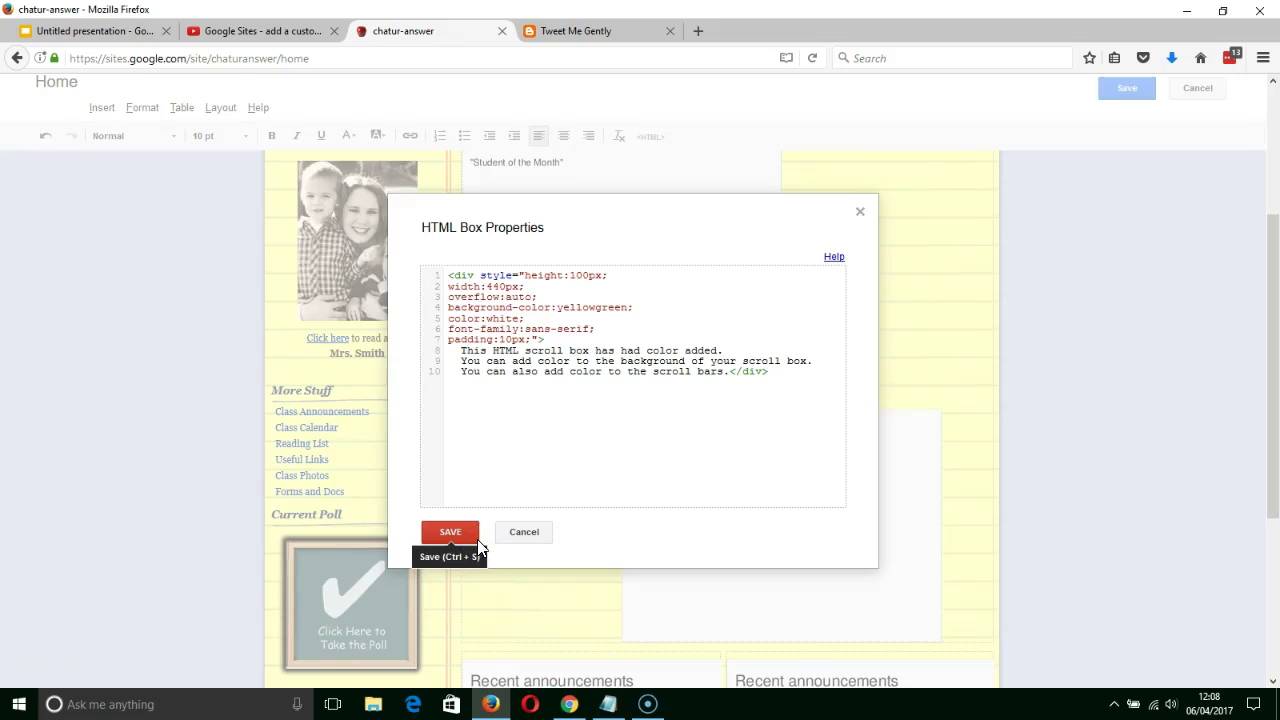
{"action": "left_click", "coordinate": [609, 704]}
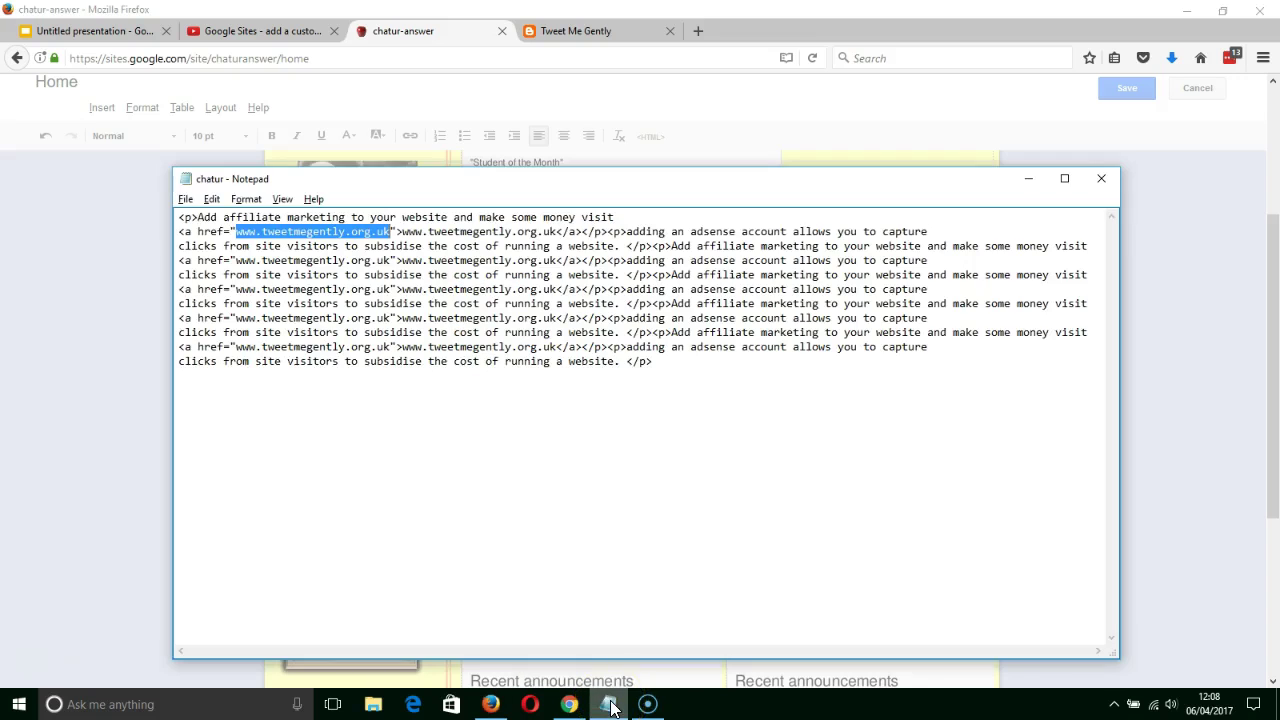
Select all the affiliate and AdSense HTML paragraphs in Notepad, then return to Firefox
{"action": "left_click", "coordinate": [344, 364]}
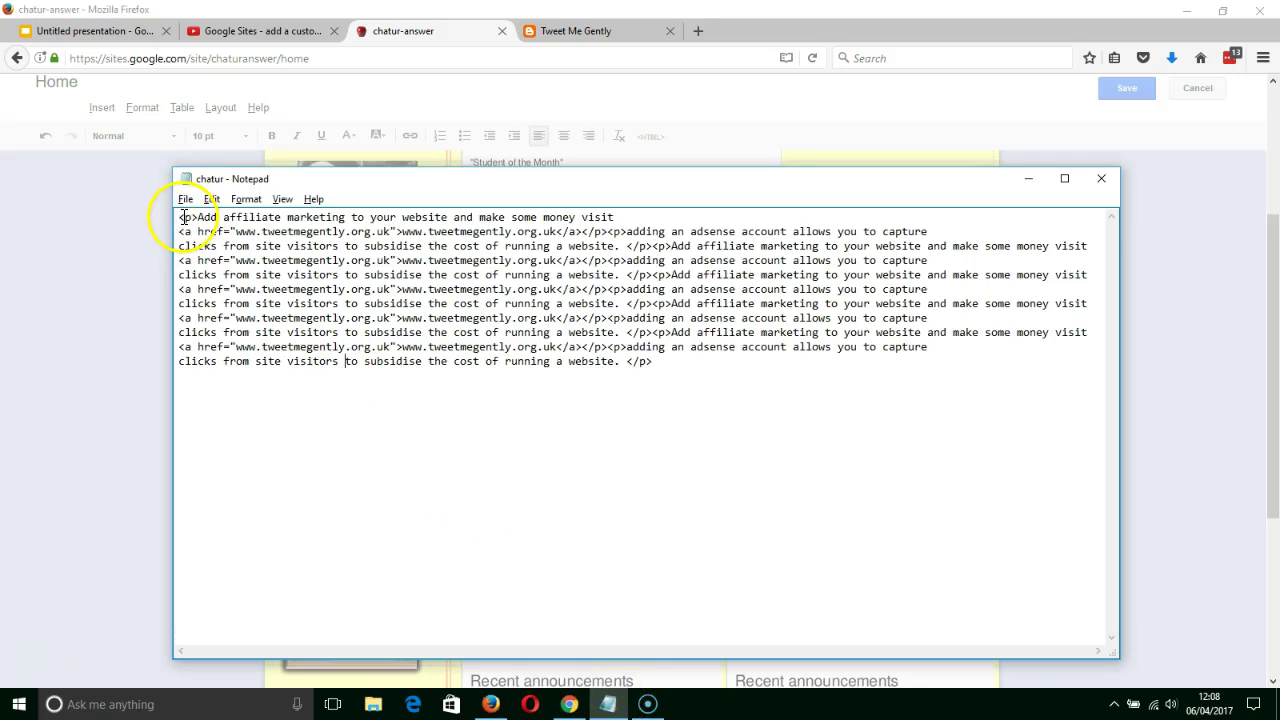
{"action": "left_click_drag", "start_coordinate": [182, 217], "coordinate": [660, 362]}
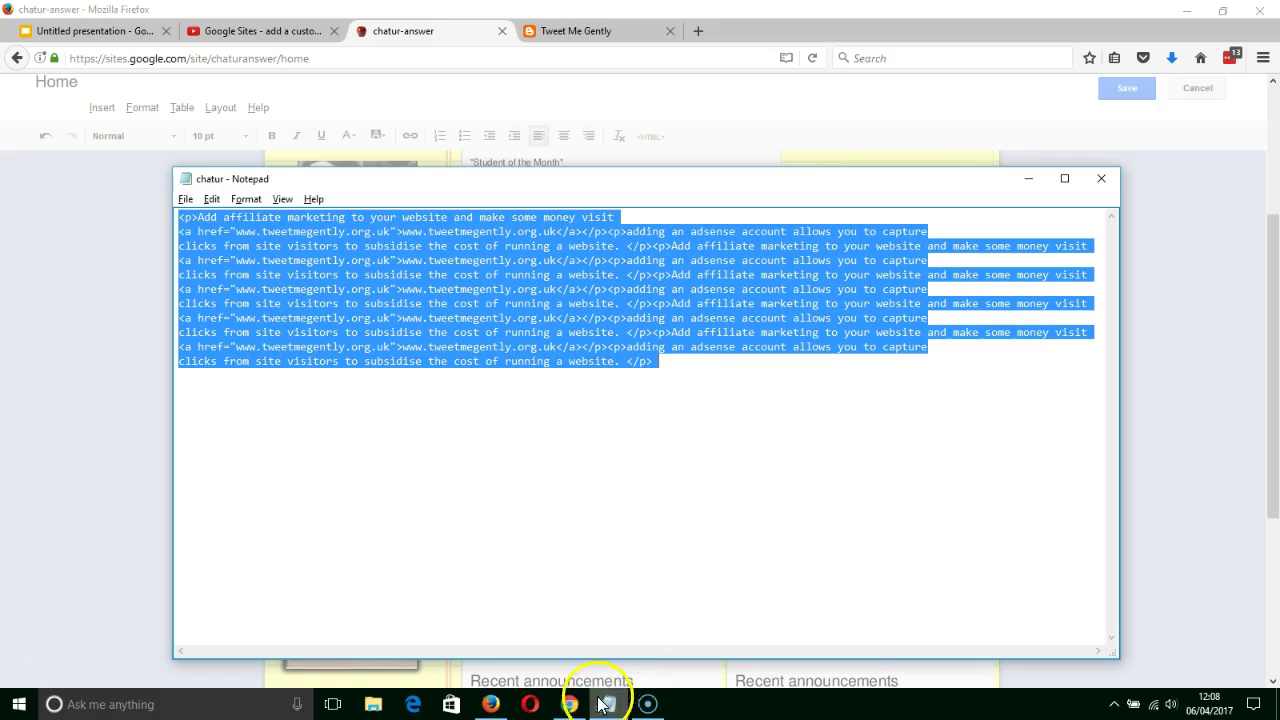
{"action": "left_click", "coordinate": [490, 704]}
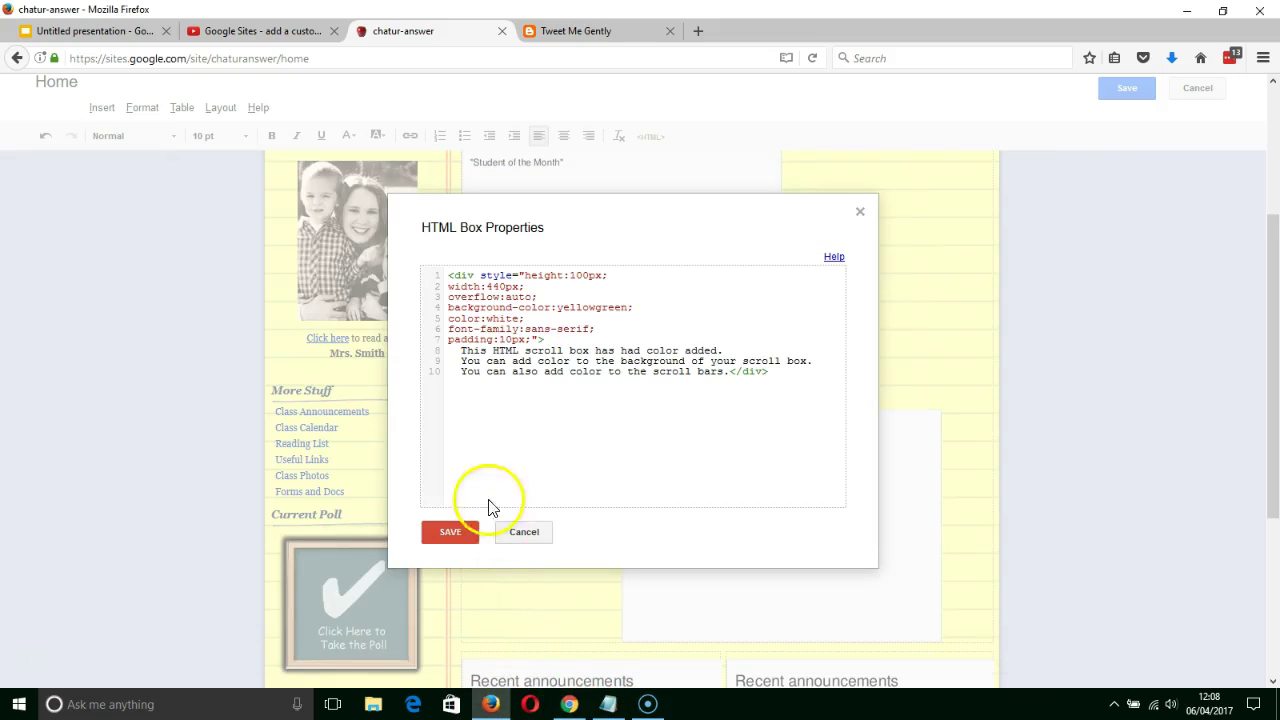
Replace the three sentences on lines 8–10 with the pasted affiliate and AdSense paragraphs, then save
{"action": "left_click_drag", "start_coordinate": [457, 350], "coordinate": [733, 373]}
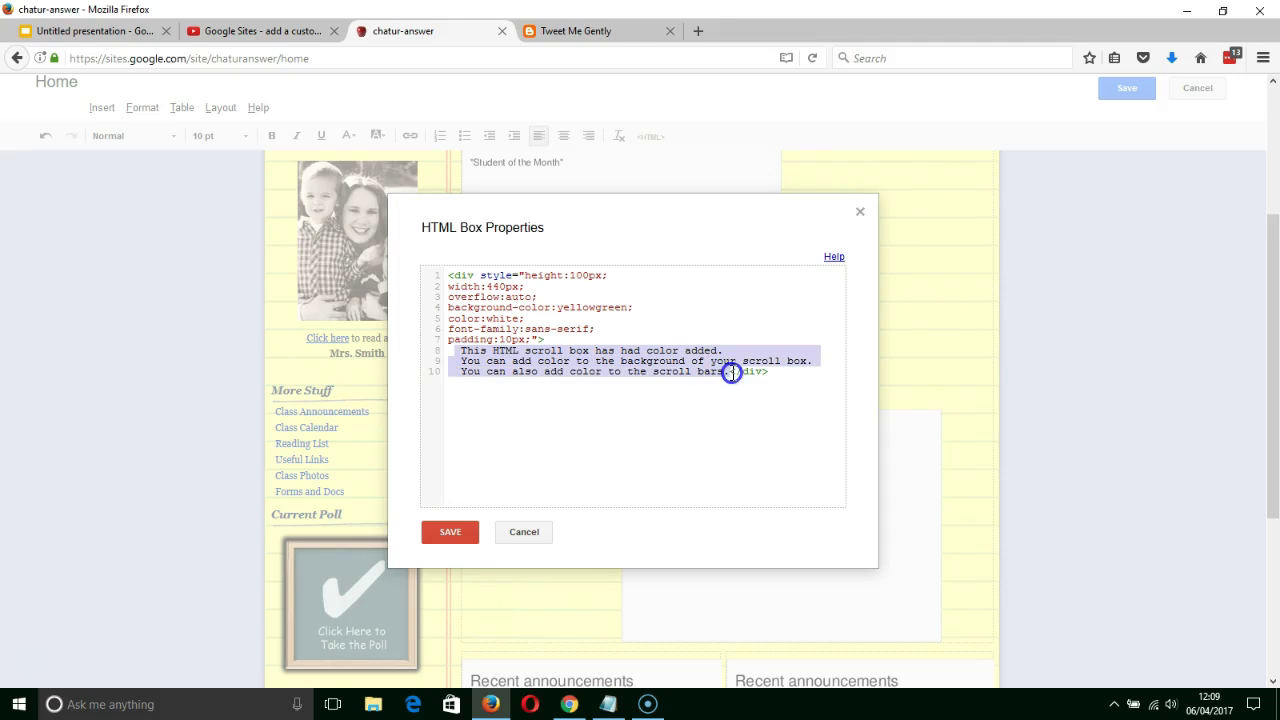
{"action": "key", "text": "ctrl+v"}
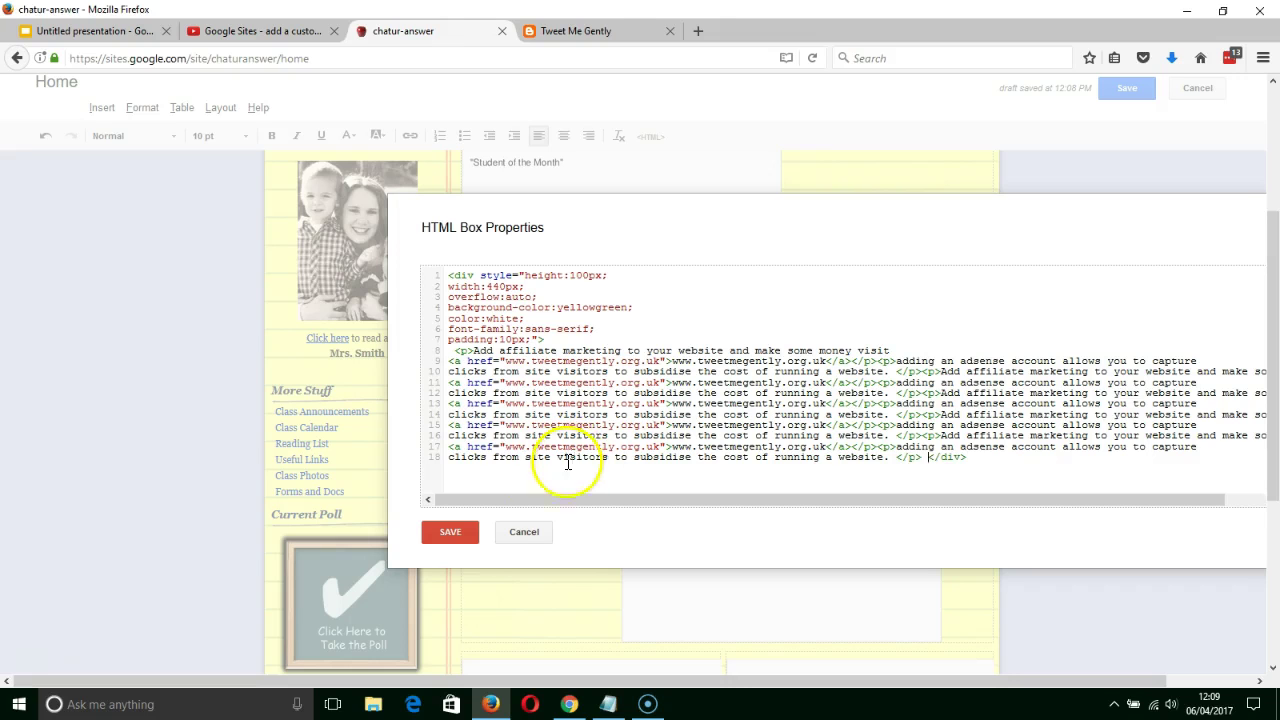
{"action": "left_click", "coordinate": [460, 532]}
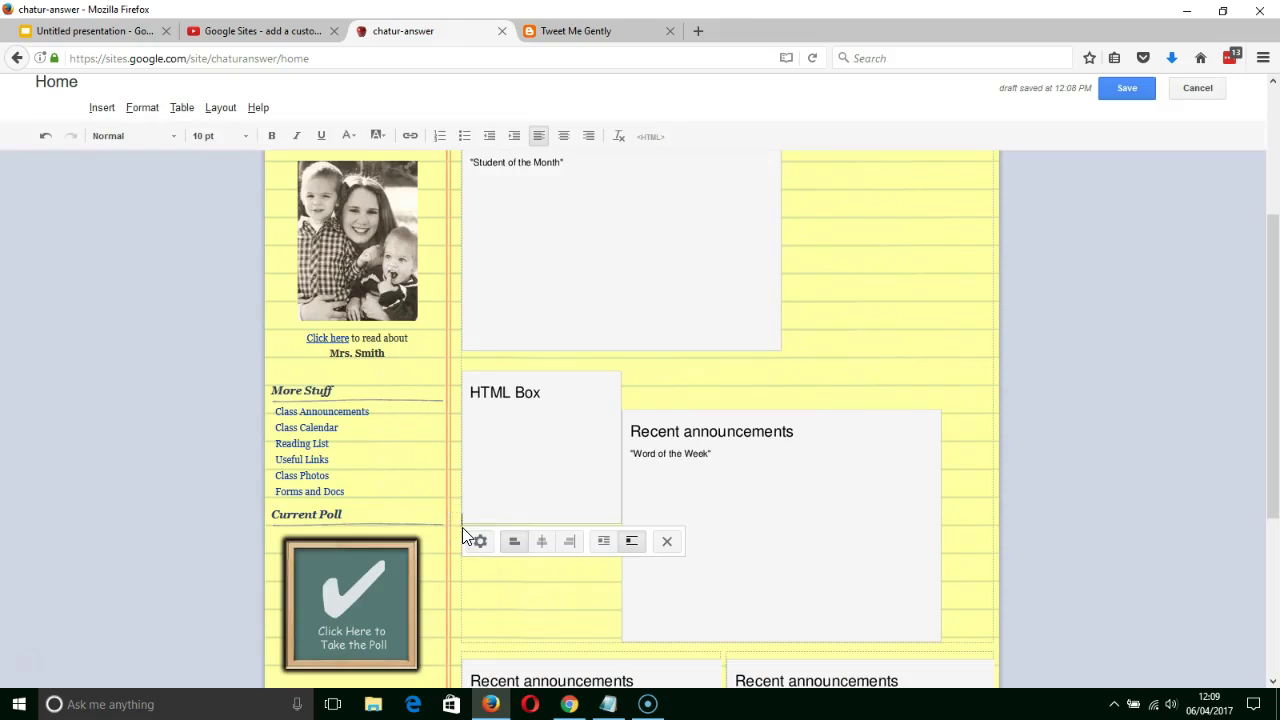
Save the page, test the green box's scrollbar, then go to the Untitled presentation in Slides
{"action": "left_click", "coordinate": [1140, 88]}
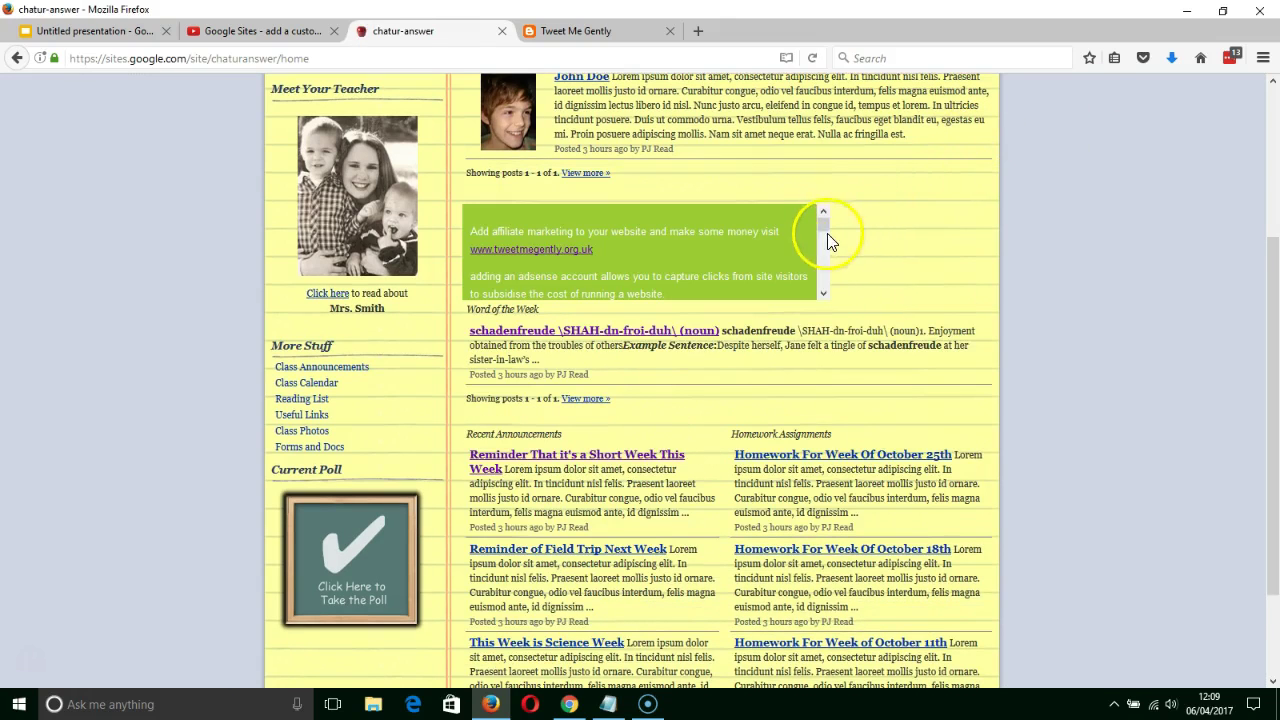
{"action": "mouse_move", "coordinate": [822, 226]}
{"action": "left_mouse_down"}
{"action": "mouse_move", "coordinate": [834, 287]}
{"action": "mouse_move", "coordinate": [829, 226]}
{"action": "left_mouse_up"}
{"action": "left_click", "coordinate": [125, 31]}
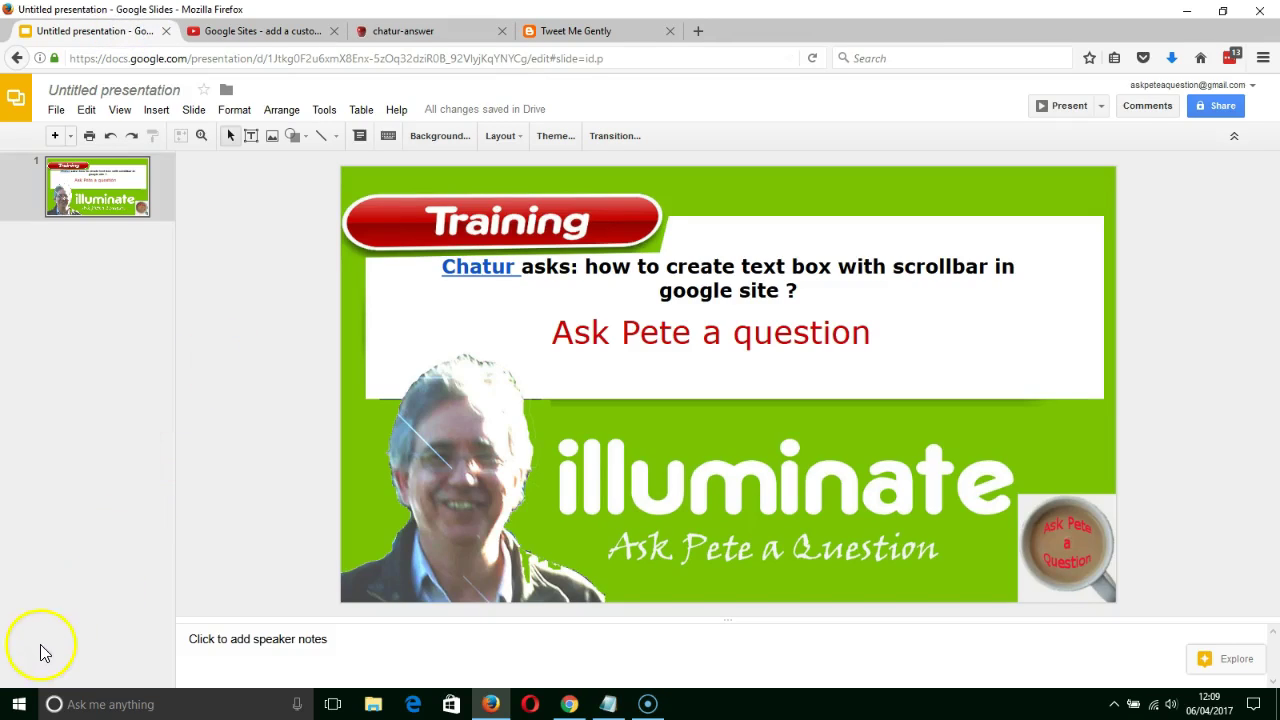